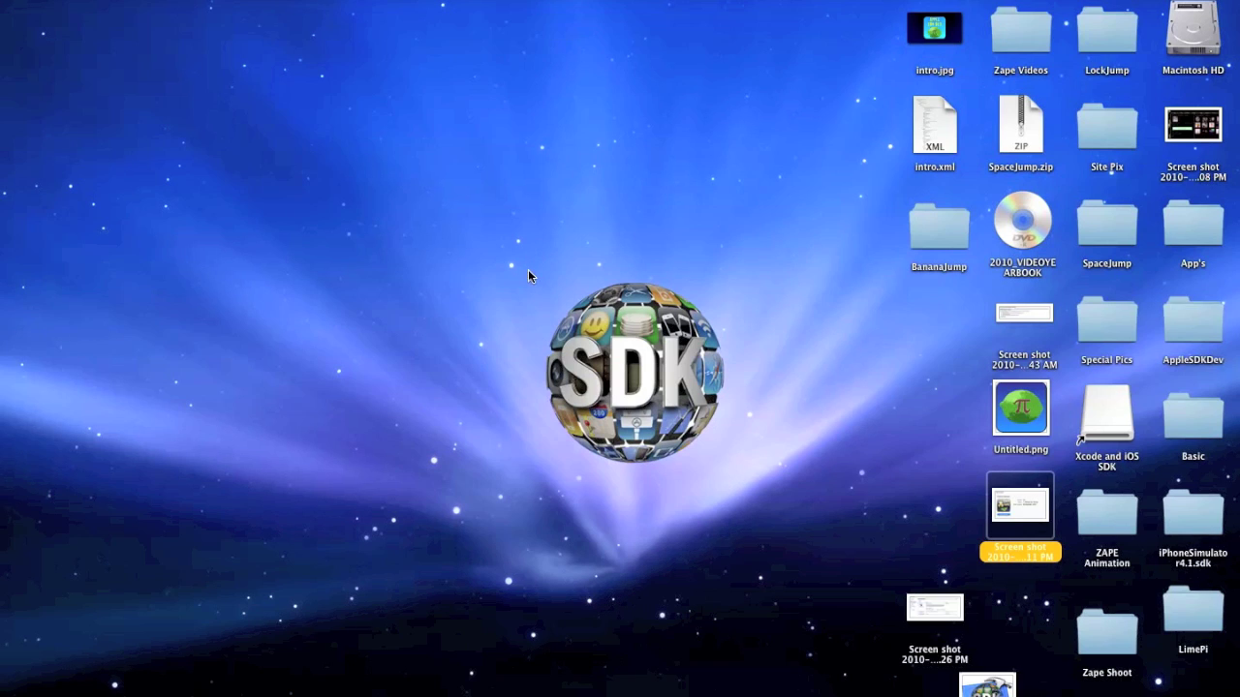
Preview the earlier desktop screenshot in Quick Look, moved and enlarged.
{"action": "left_click", "coordinate": [526, 270]}
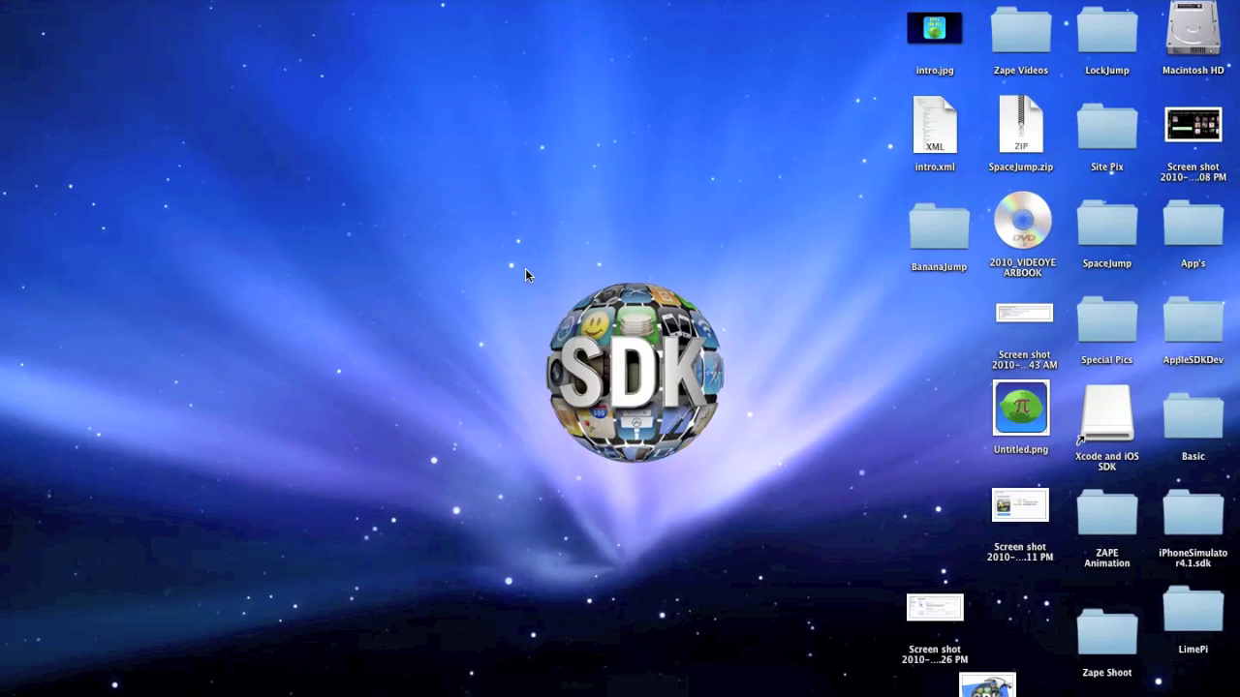
{"action": "left_click", "coordinate": [1027, 513]}
{"action": "key", "text": "space"}
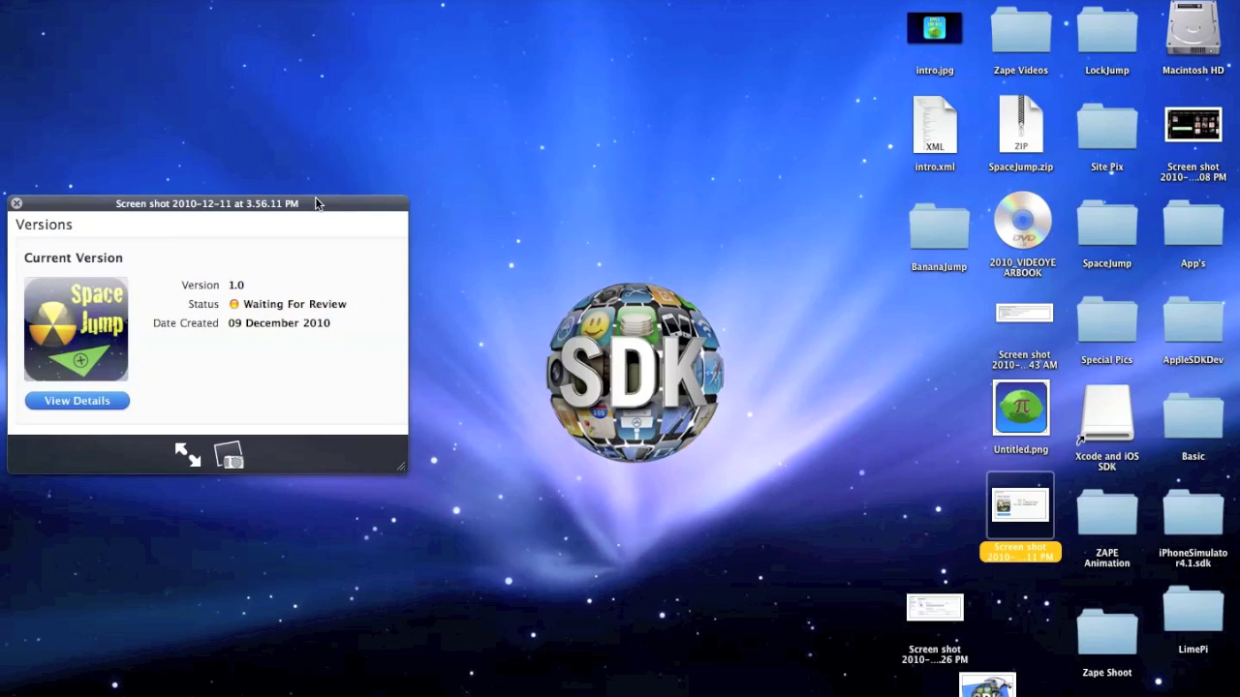
{"action": "left_click_drag", "start_coordinate": [315, 203], "coordinate": [345, 175]}
{"action": "left_click_drag", "start_coordinate": [427, 435], "coordinate": [622, 517]}
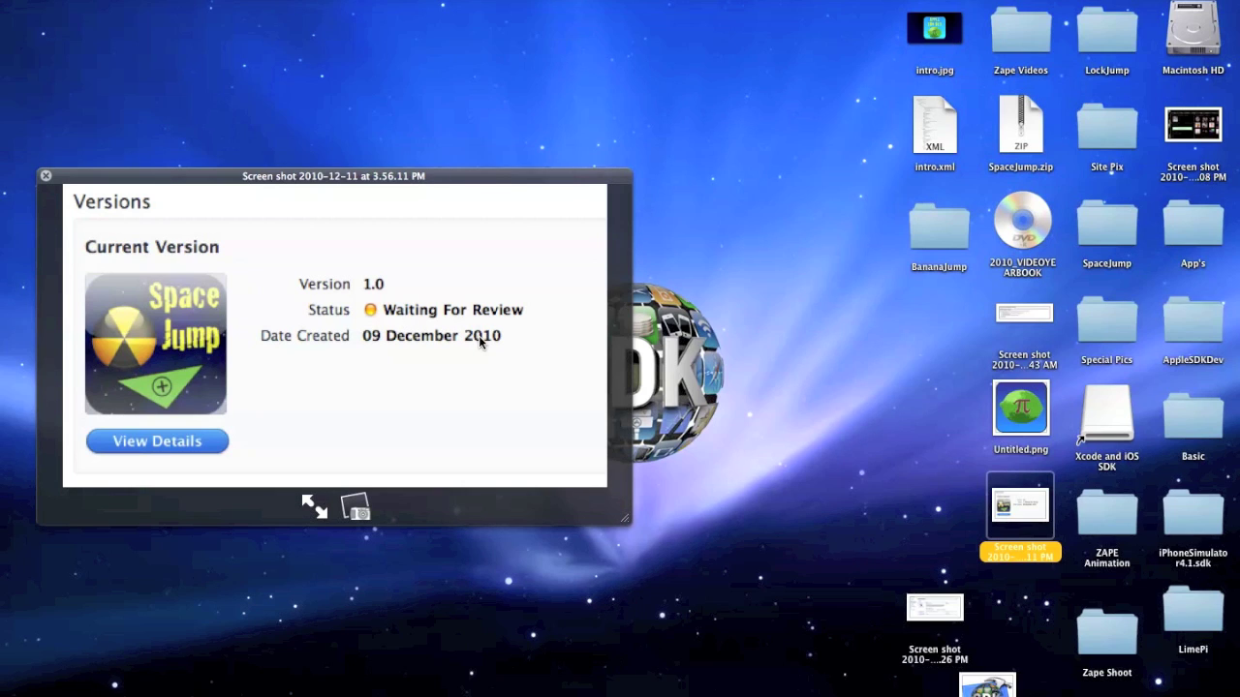
Close the preview and screenshot the whole YouTube channel page in Safari.
{"action": "key", "text": "space"}
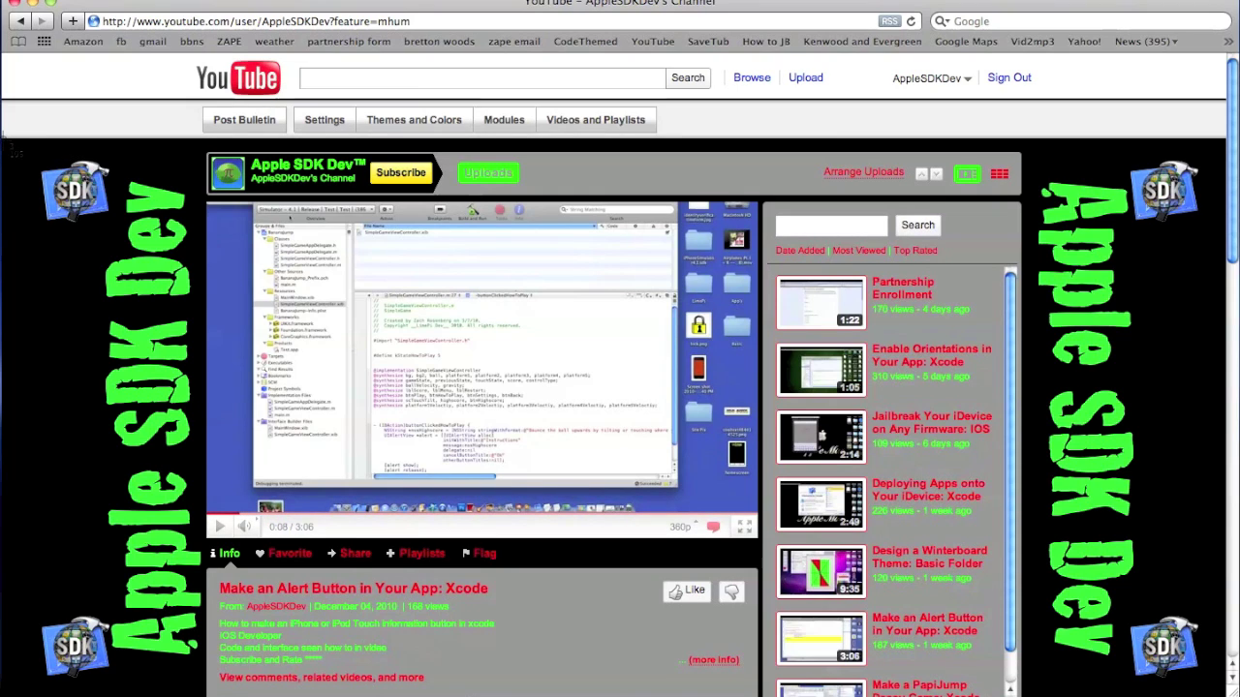
{"action": "left_click_drag", "start_coordinate": [59, 182], "coordinate": [1225, 694]}
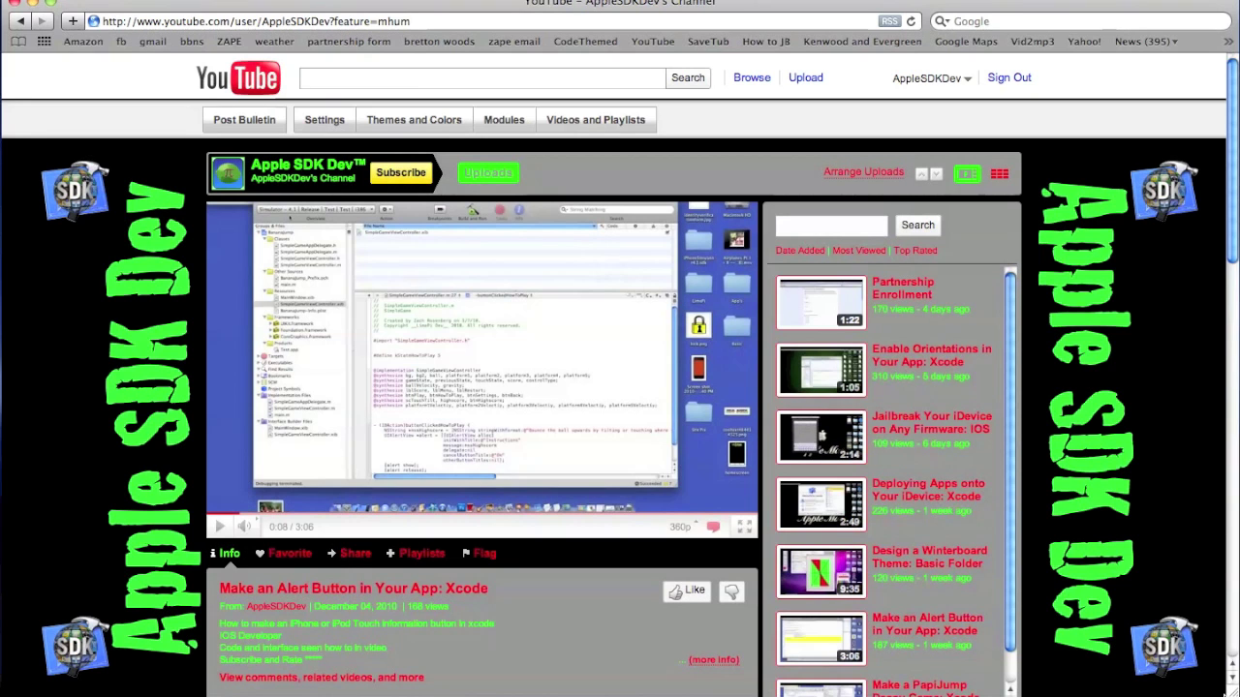
{"action": "mouse_move", "coordinate": [290, 301]}
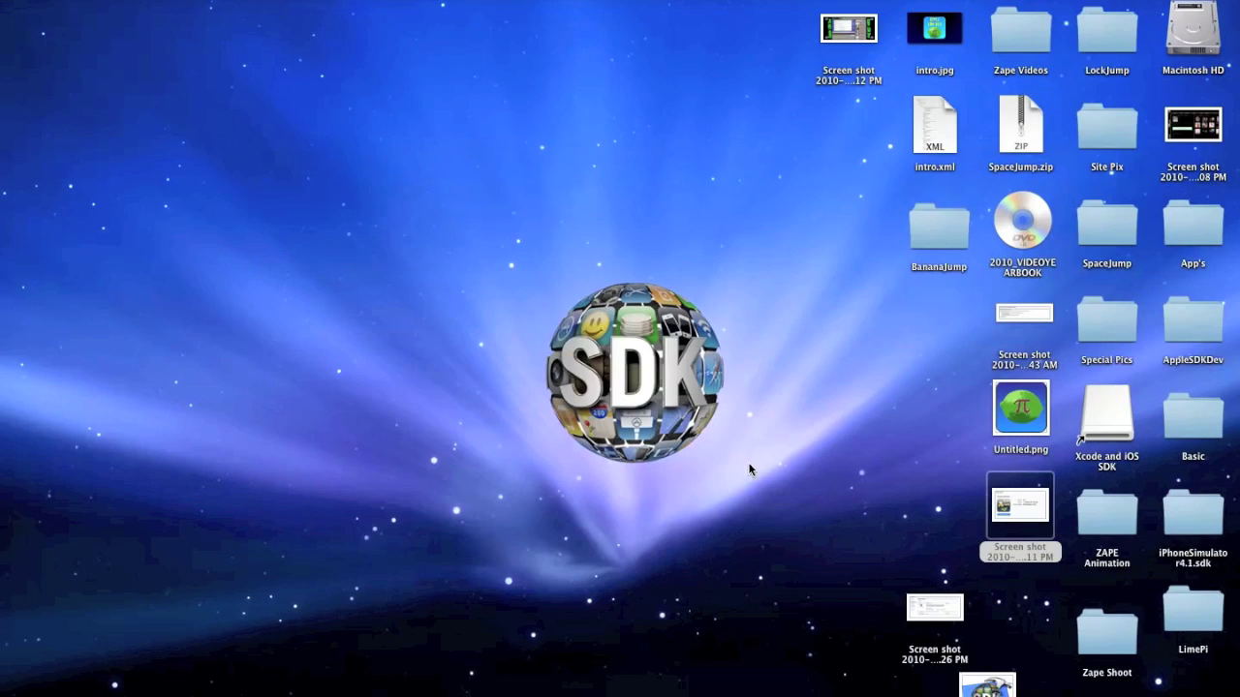
{"action": "left_click", "coordinate": [849, 32]}
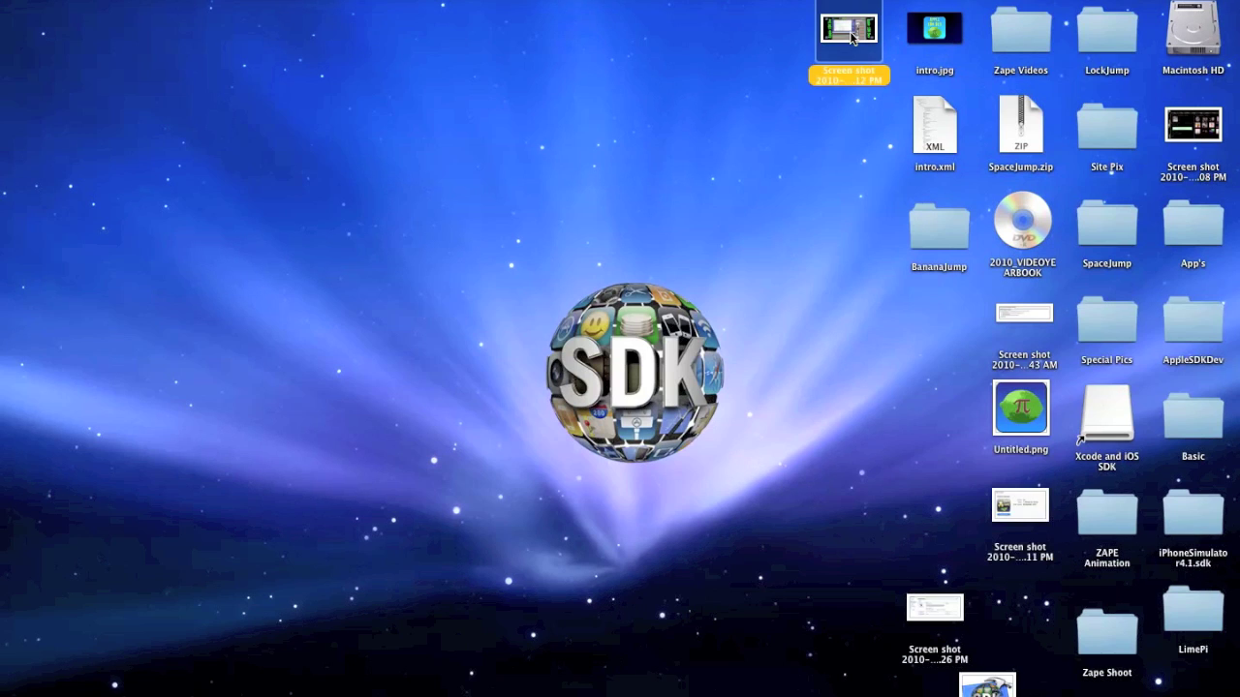
{"action": "key", "text": "space"}
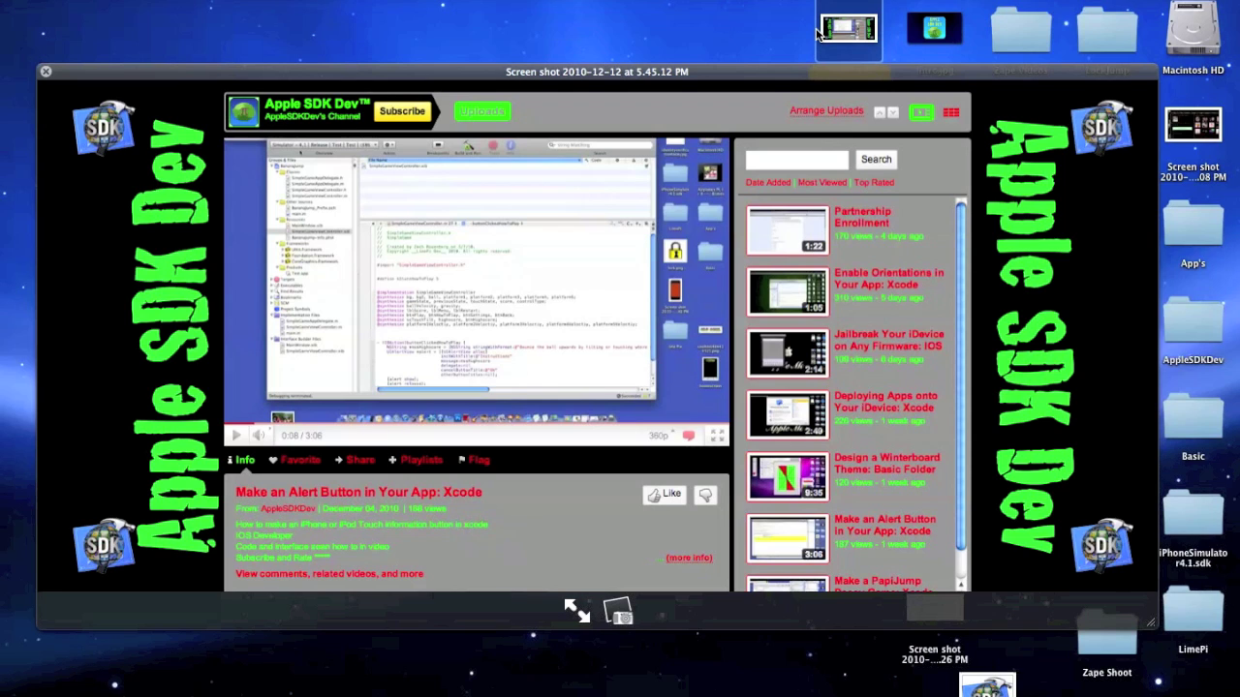
{"action": "key", "text": "space"}
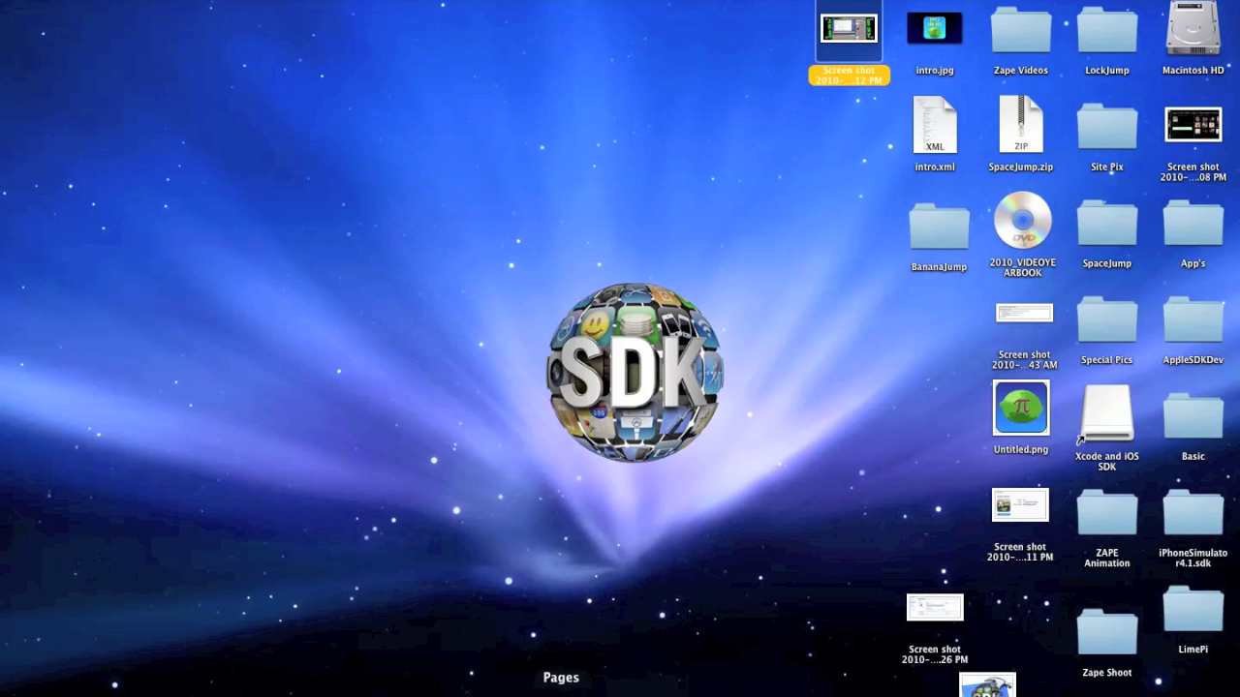
Launch Paintbrush, skip the new image, and open the channel screenshot from Desktop.
{"action": "left_click", "coordinate": [501, 694]}
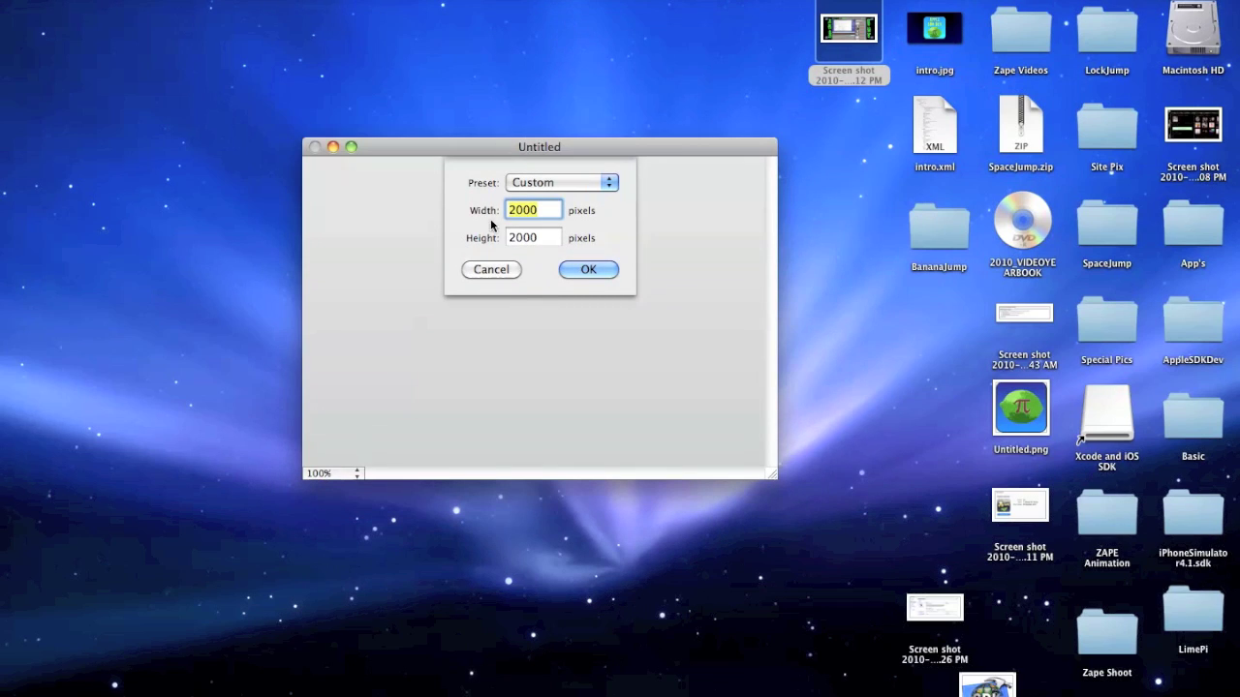
{"action": "left_click", "coordinate": [487, 268]}
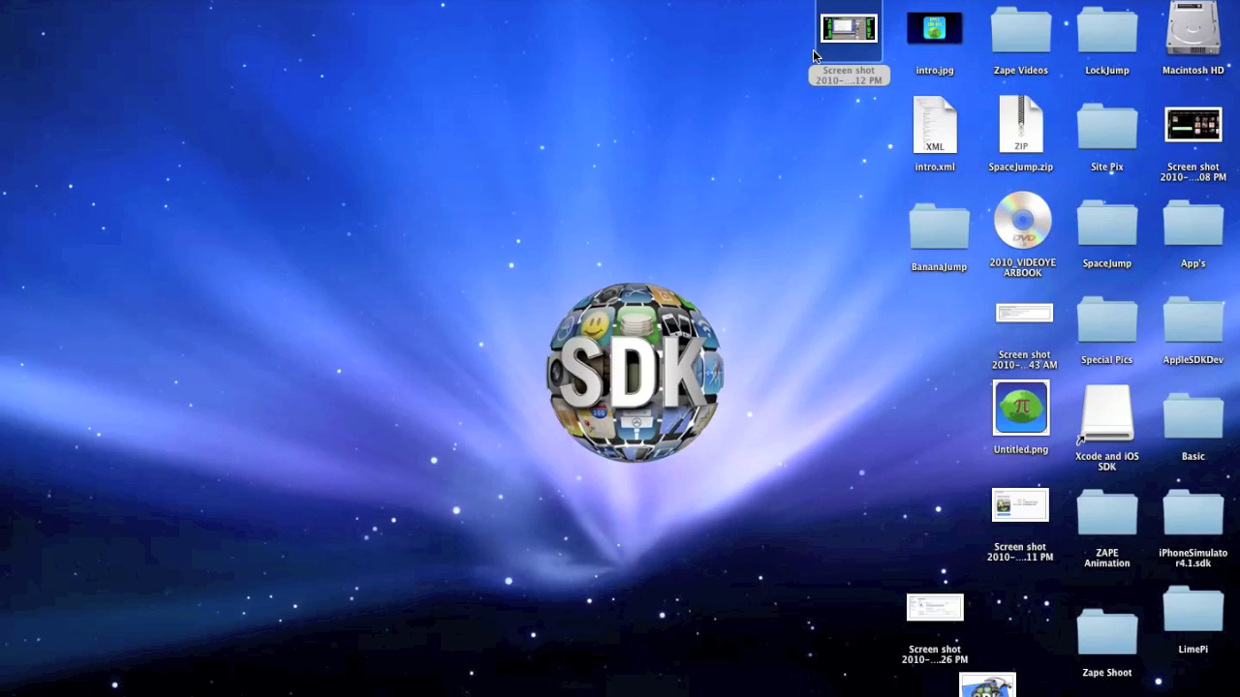
{"action": "key", "text": "super+o"}
{"action": "mouse_move", "coordinate": [813, 50]}
{"action": "left_mouse_down"}
{"action": "mouse_move", "coordinate": [780, 54]}
{"action": "mouse_move", "coordinate": [441, 281]}
{"action": "left_mouse_up"}
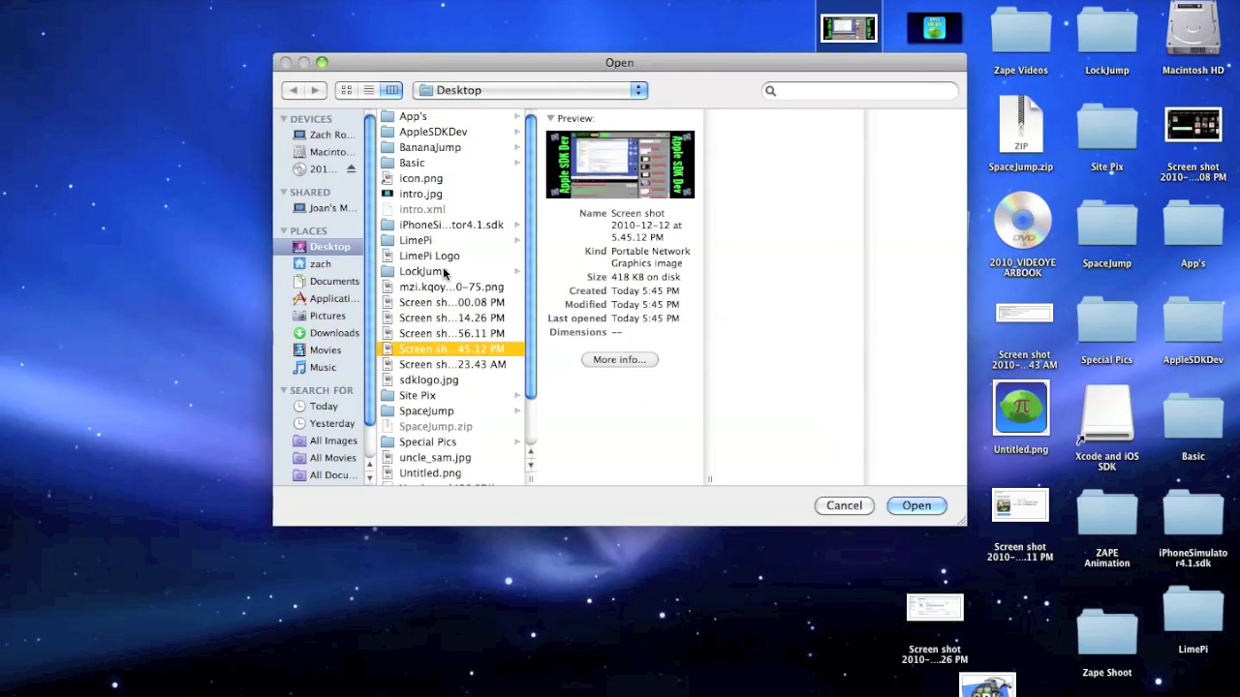
{"action": "key", "text": "Return"}
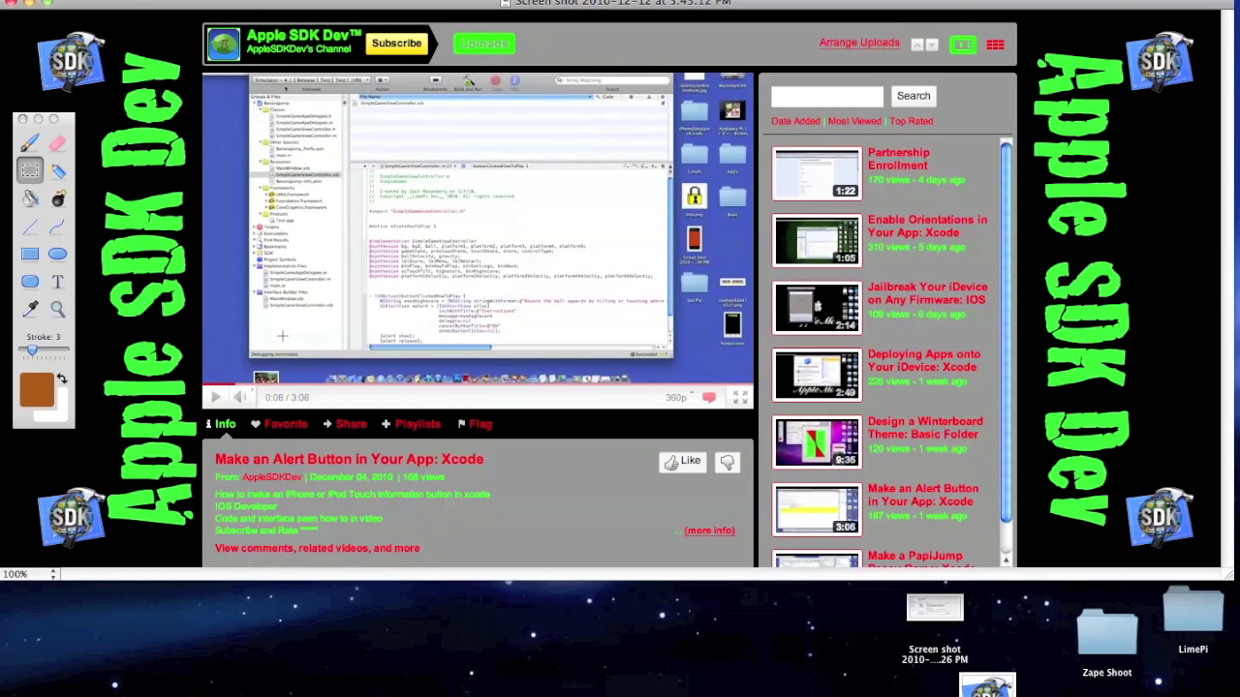
Draw a large rectangle over the central page content with black as the drawing colour.
{"action": "left_click", "coordinate": [30, 257]}
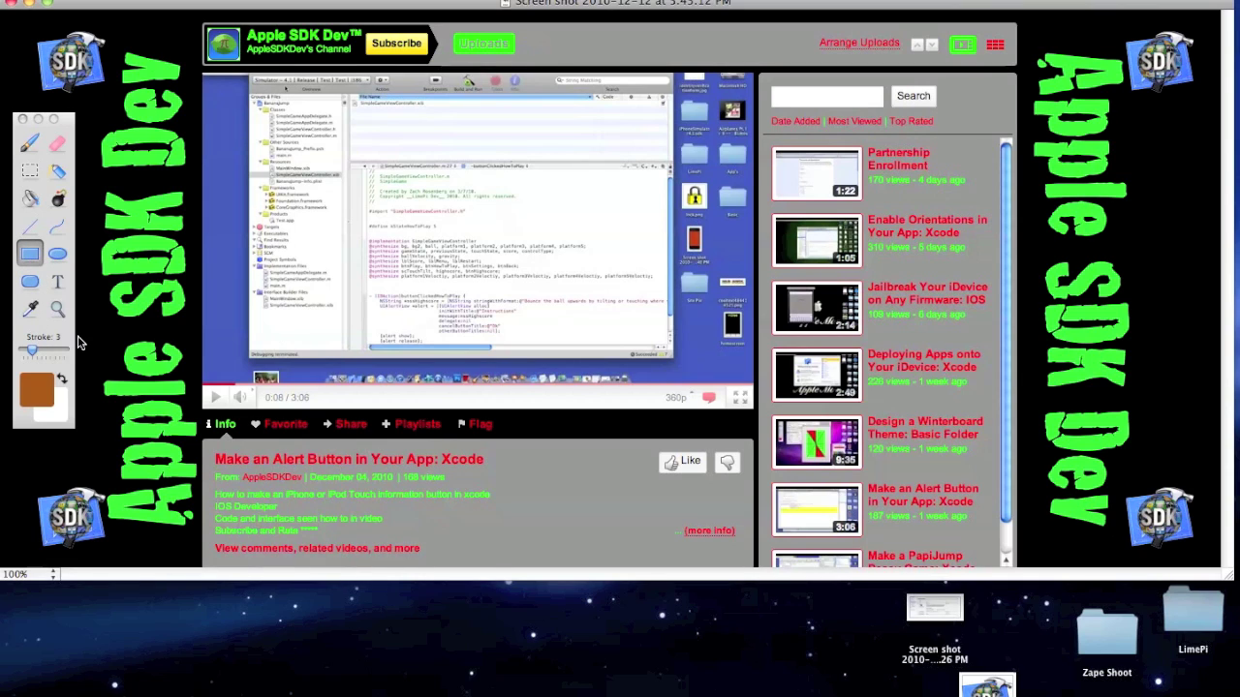
{"action": "left_click", "coordinate": [36, 475]}
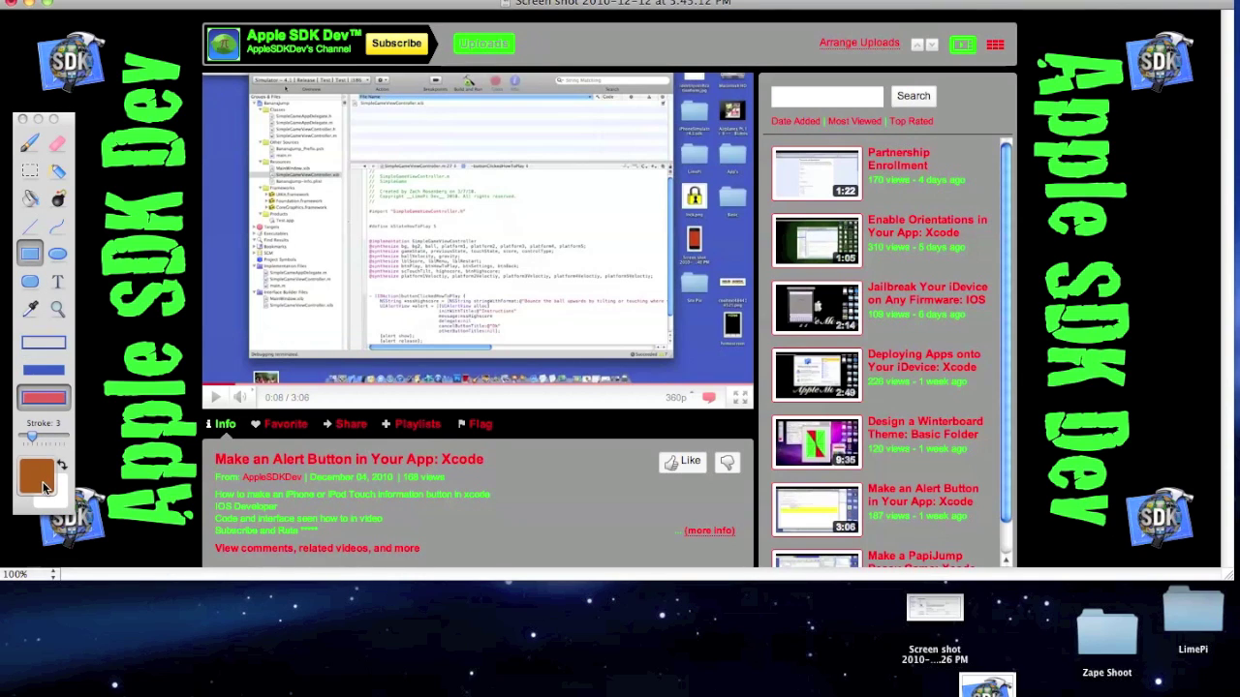
{"action": "left_click_drag", "start_coordinate": [1211, 609], "coordinate": [1215, 641]}
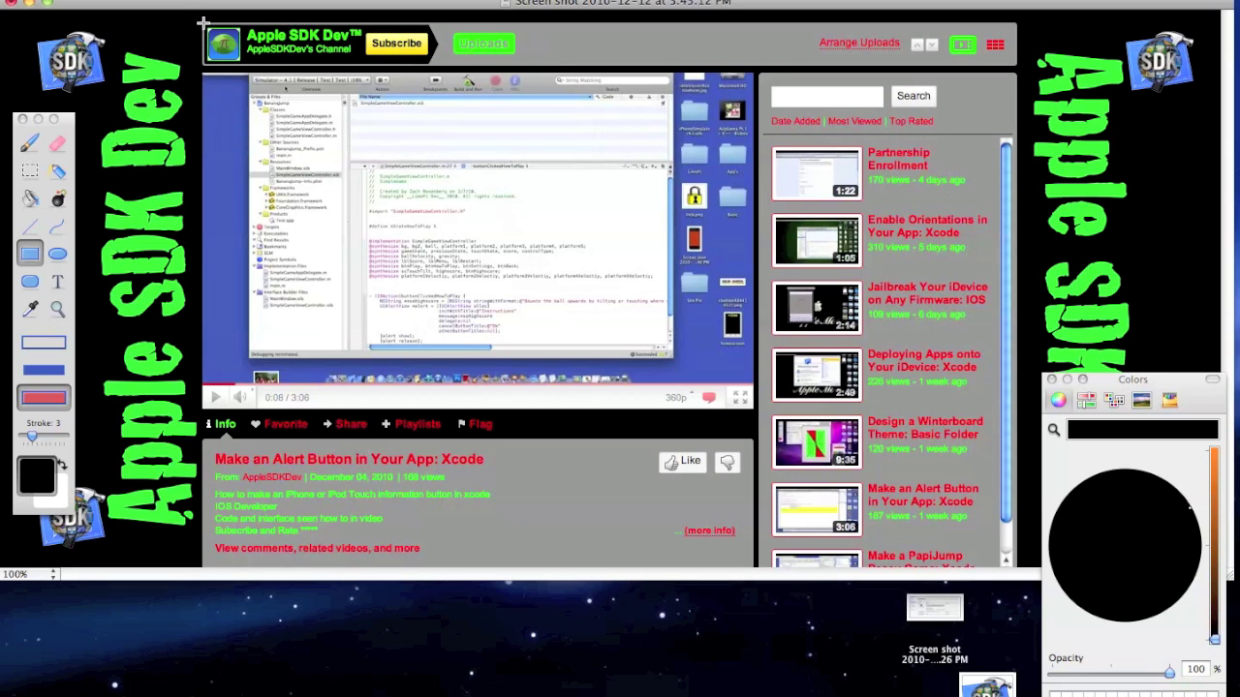
{"action": "left_click_drag", "start_coordinate": [201, 22], "coordinate": [1015, 609]}
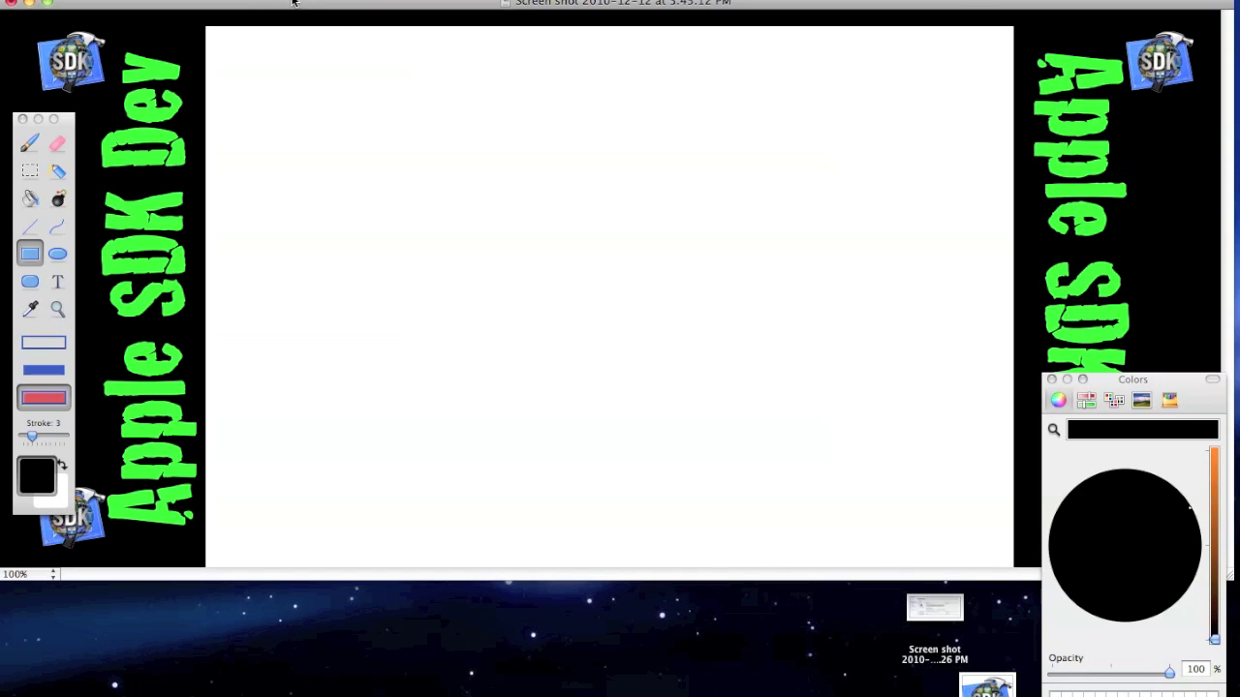
Paint solid black rectangles over both side banners to remove the green lettering.
{"action": "left_click_drag", "start_coordinate": [294, 2], "coordinate": [426, 2]}
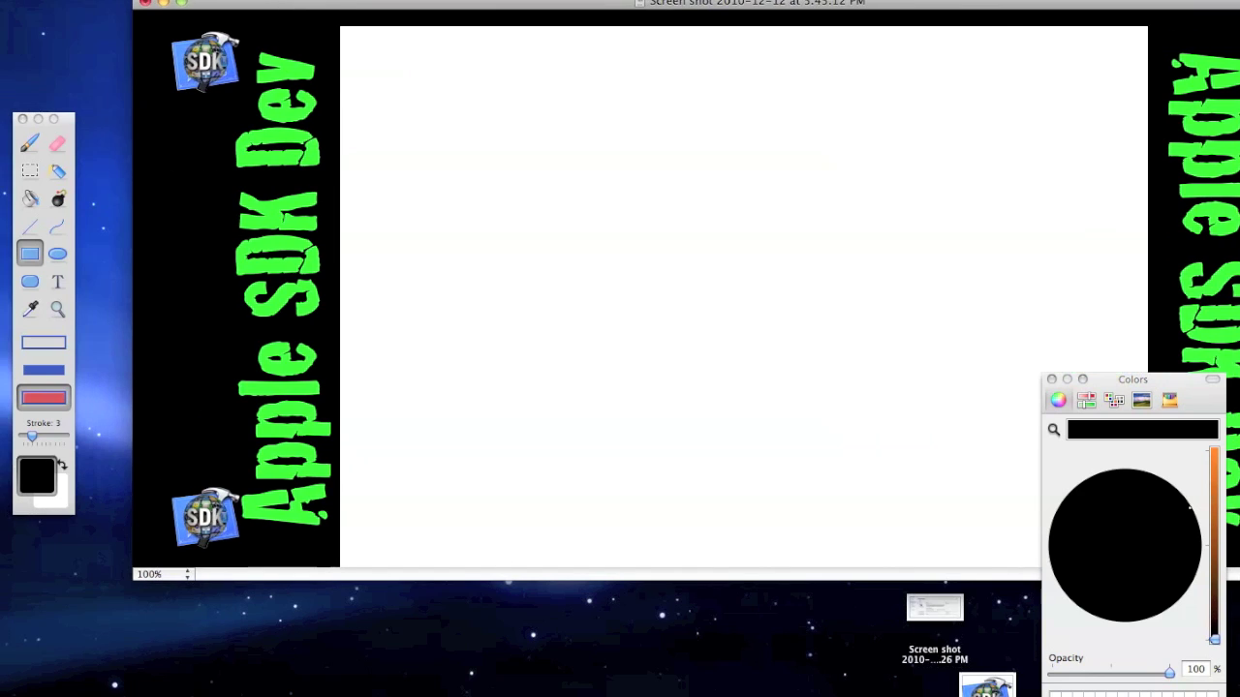
{"action": "left_click", "coordinate": [38, 368]}
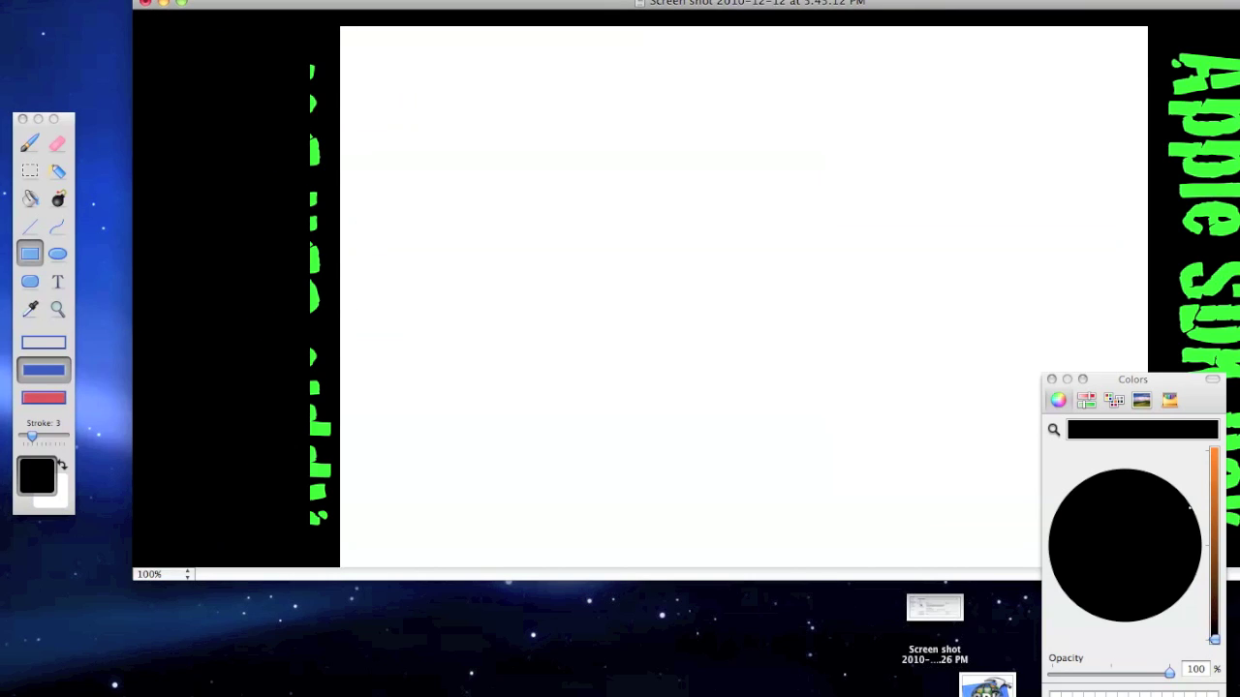
{"action": "left_click_drag", "start_coordinate": [875, 10], "coordinate": [662, 11]}
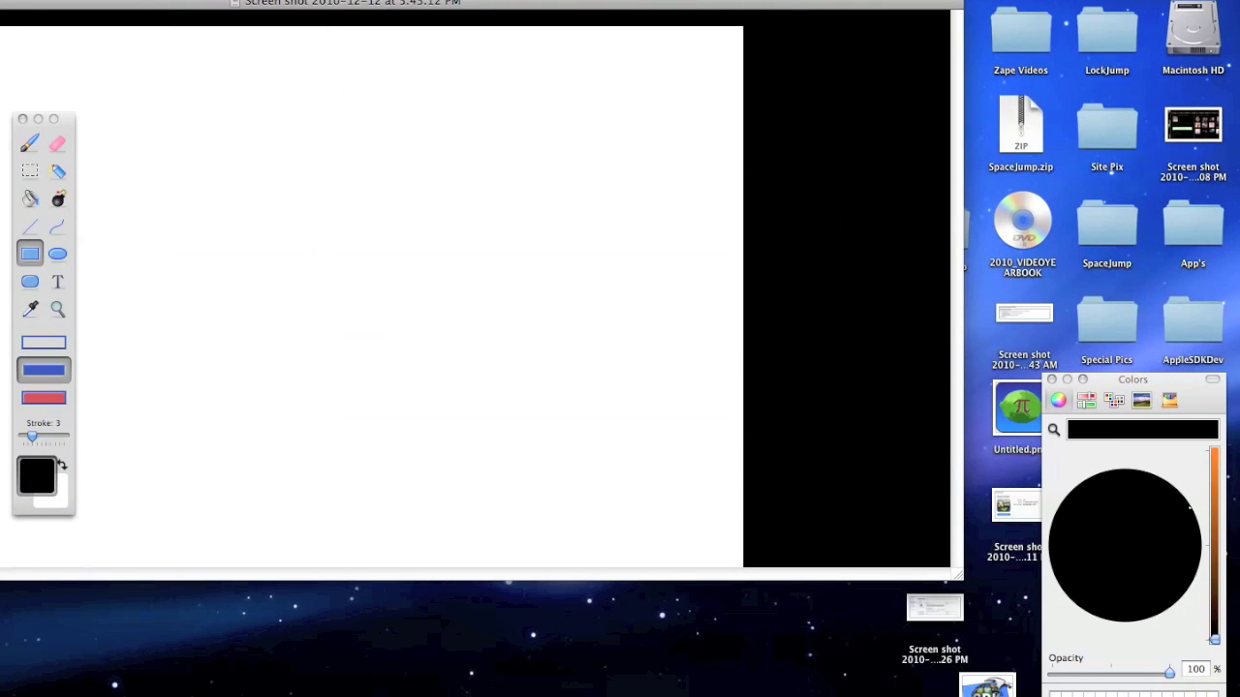
{"action": "left_click_drag", "start_coordinate": [613, 4], "coordinate": [928, 3]}
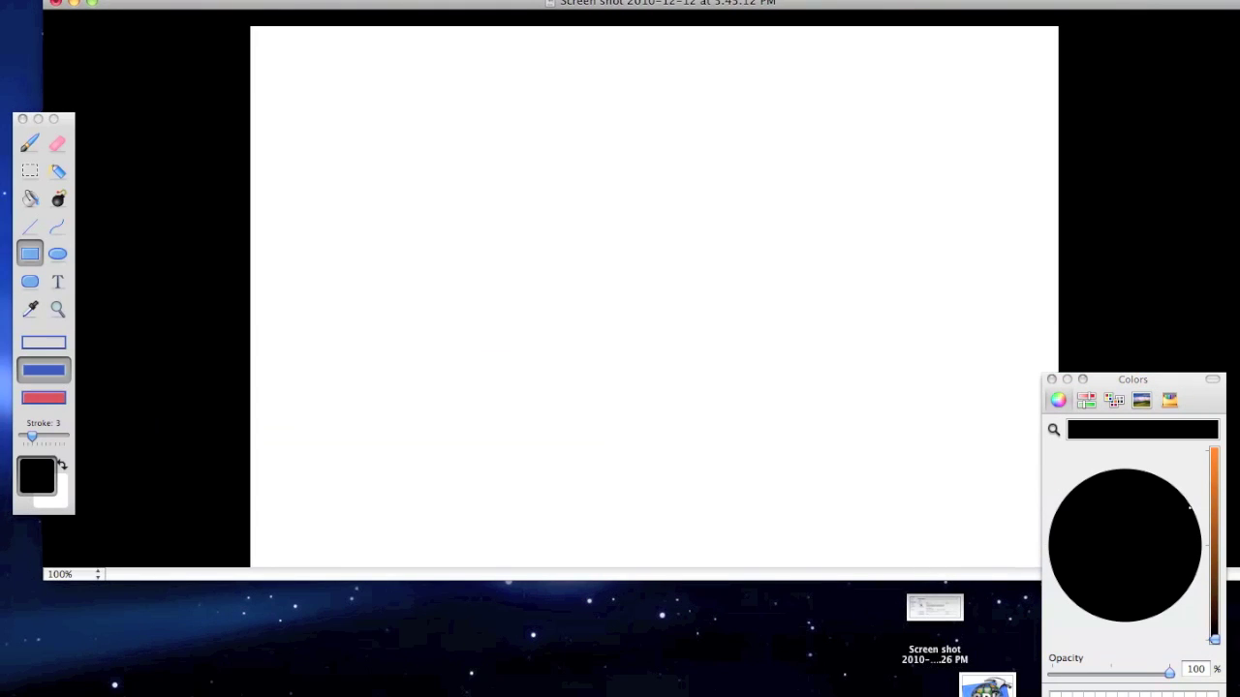
{"action": "left_click", "coordinate": [37, 229]}
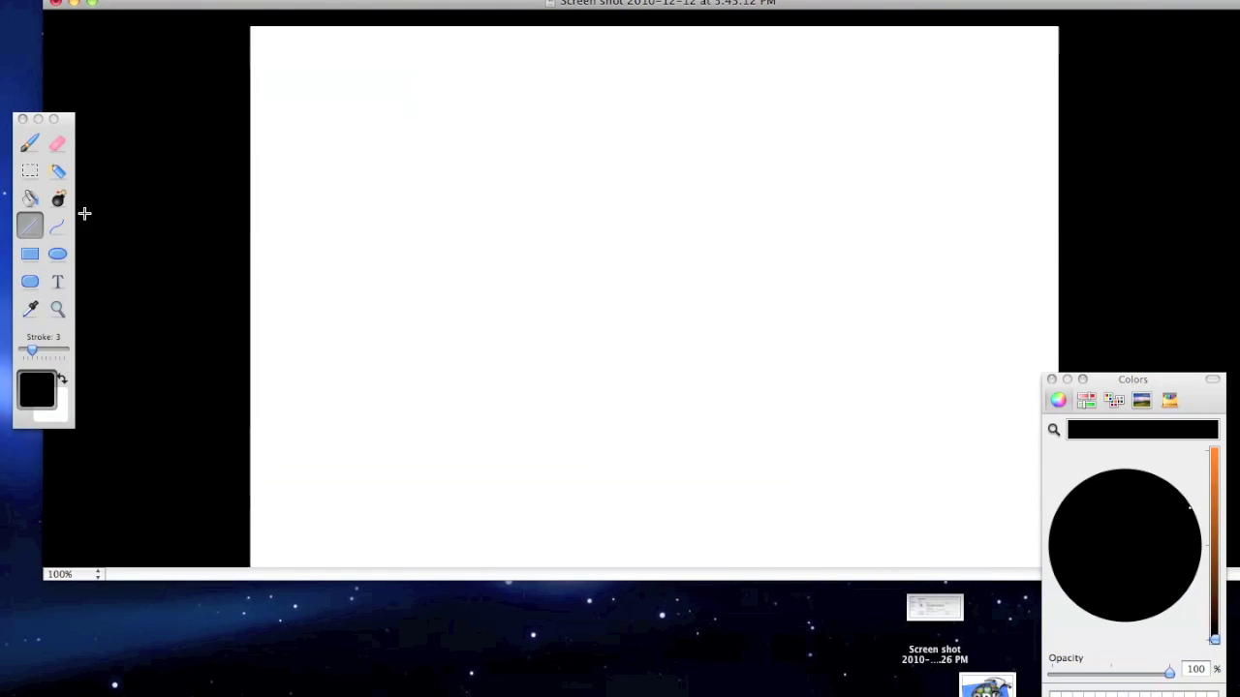
Draw a brown curved line down the left black border with the Curve tool.
{"action": "left_click", "coordinate": [57, 226]}
{"action": "left_click", "coordinate": [35, 384]}
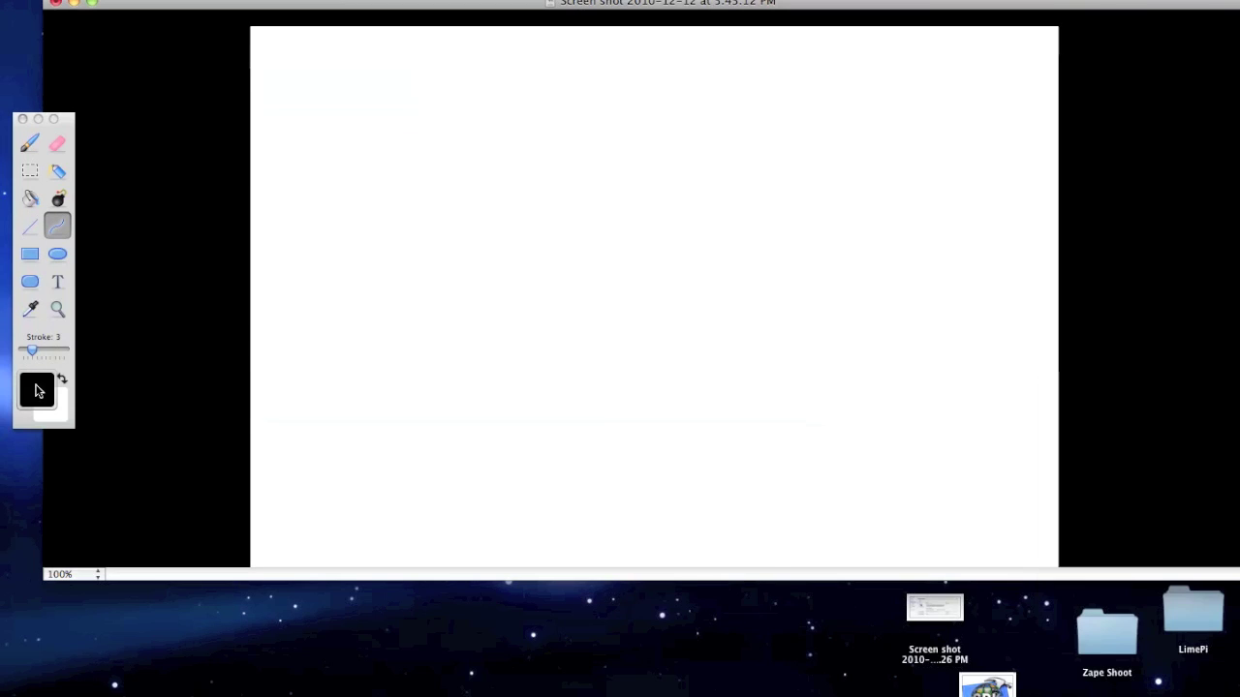
{"action": "left_click", "coordinate": [28, 380]}
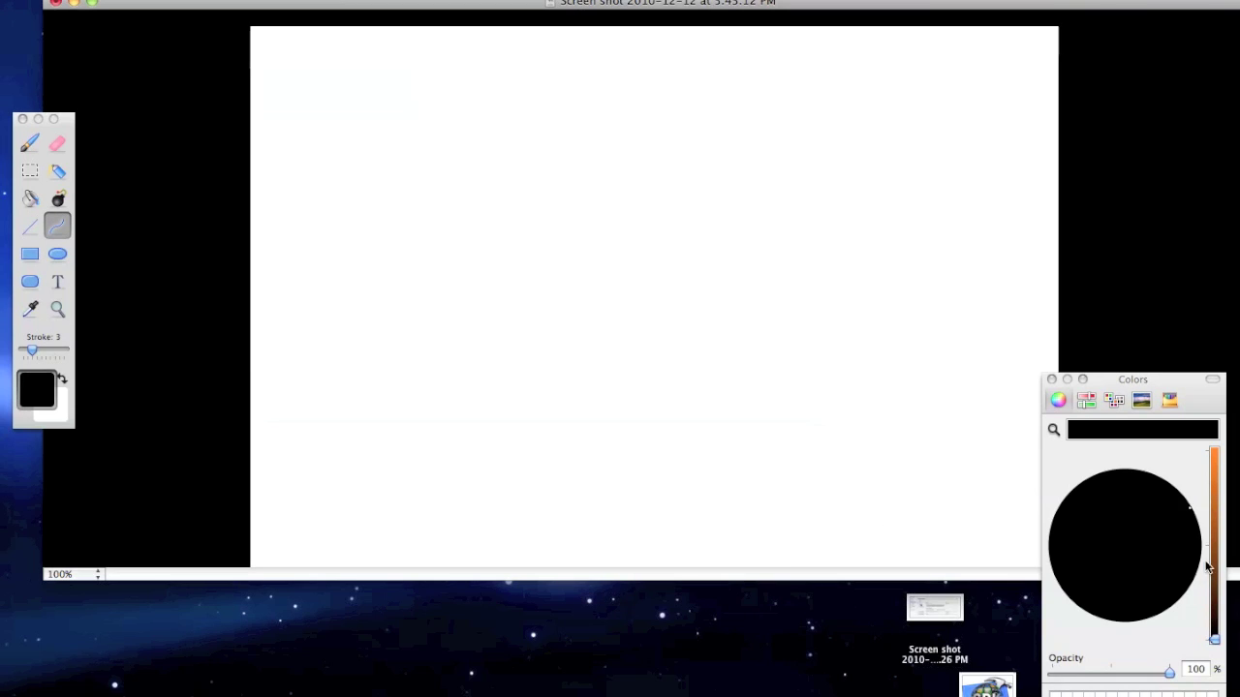
{"action": "left_click_drag", "start_coordinate": [1214, 635], "coordinate": [1214, 560]}
{"action": "left_click_drag", "start_coordinate": [188, 55], "coordinate": [133, 523]}
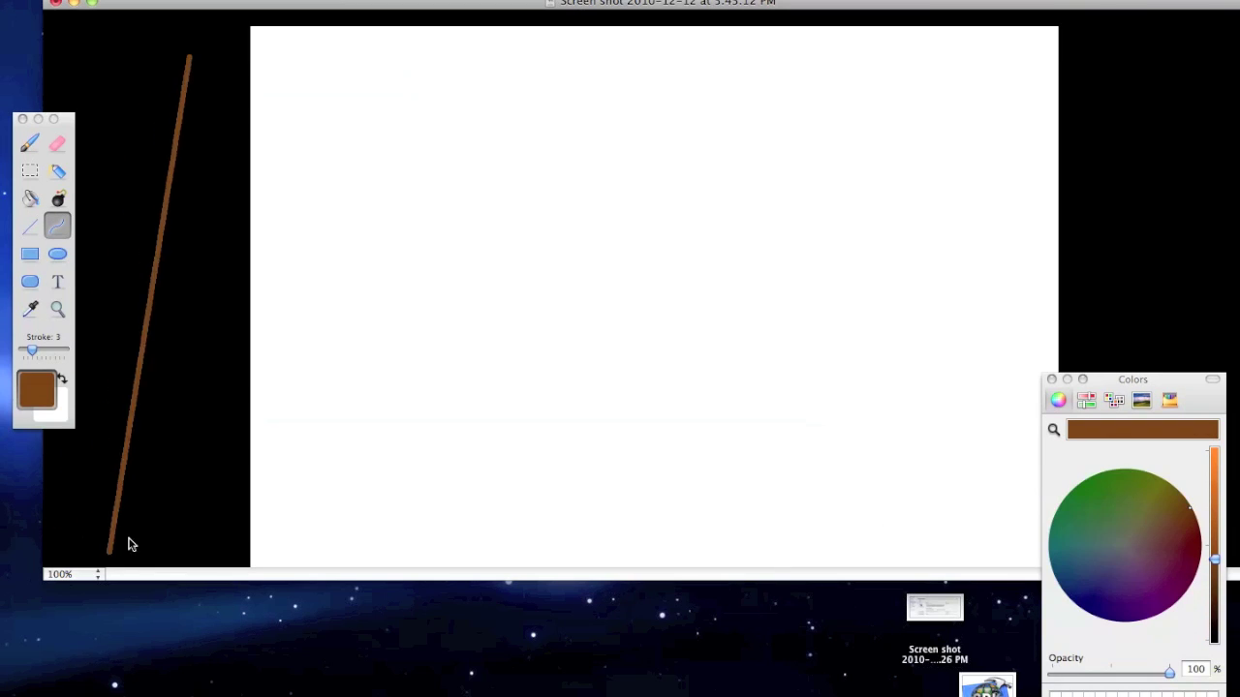
{"action": "left_click_drag", "start_coordinate": [142, 293], "coordinate": [195, 296]}
{"action": "left_click", "coordinate": [180, 344]}
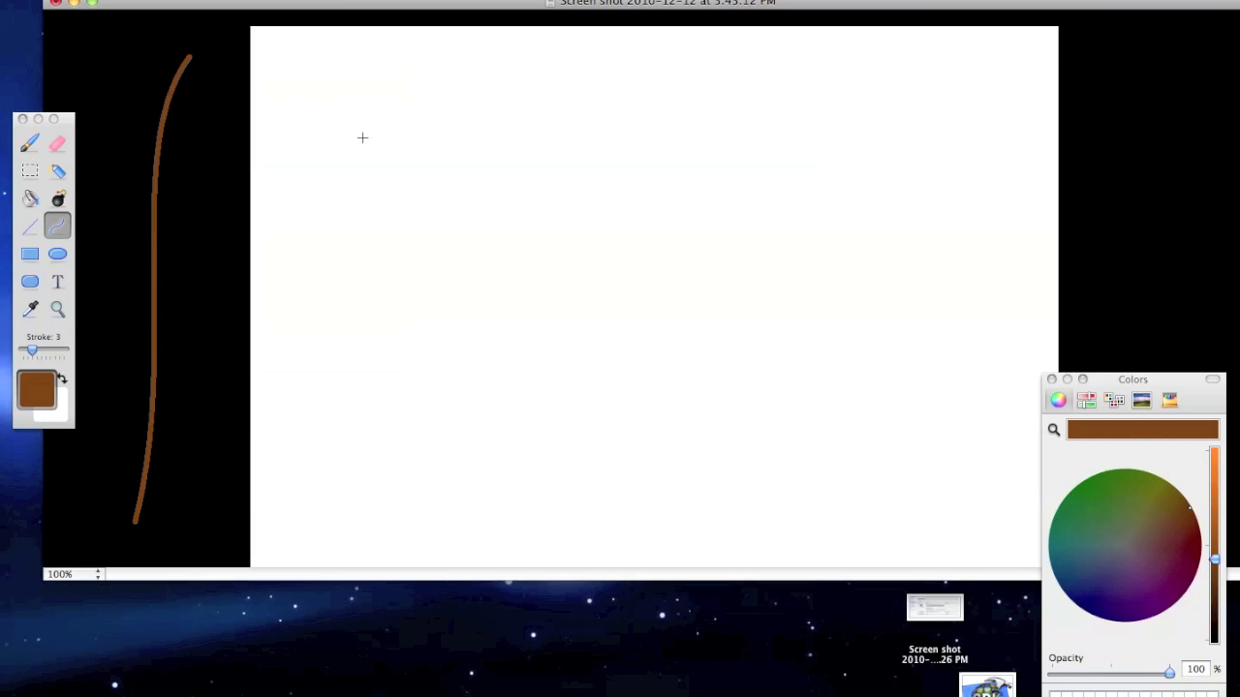
{"action": "left_click", "coordinate": [57, 281]}
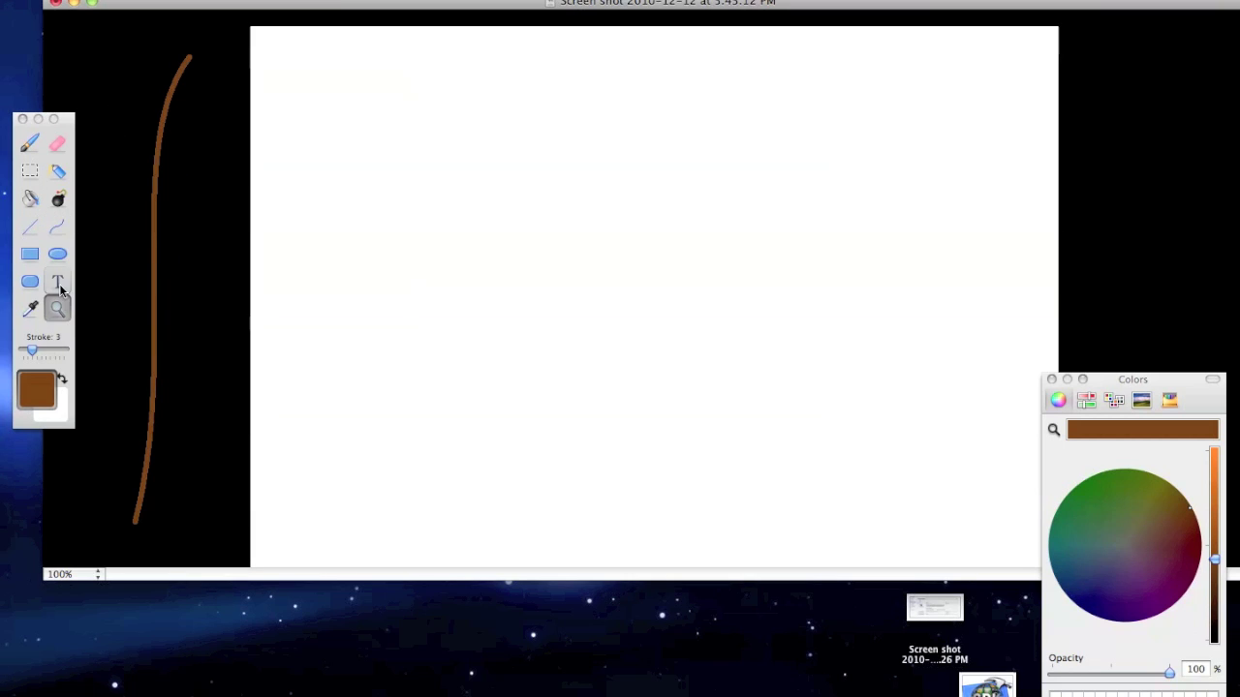
Add the text 'AppleSDKDev' on the right black border.
{"action": "left_click", "coordinate": [120, 187]}
{"action": "key", "text": "super+t"}
{"action": "type", "text": "Apple"}
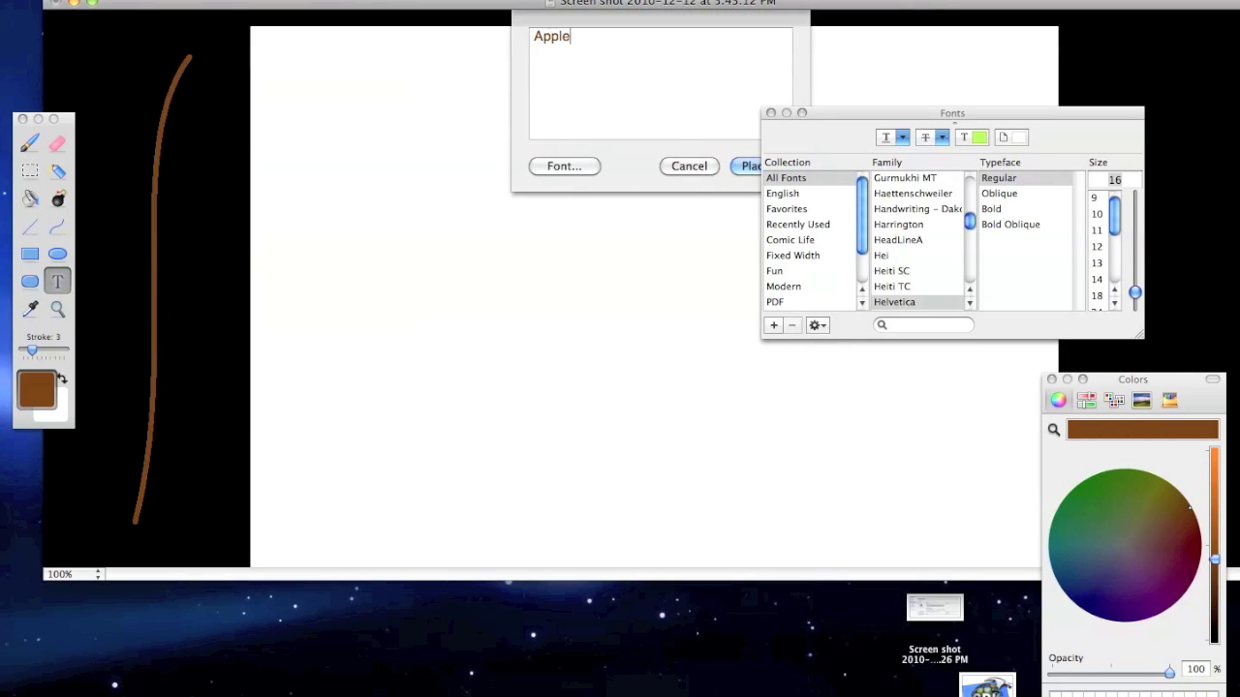
{"action": "type", "text": "SDKDev"}
{"action": "left_click", "coordinate": [748, 165]}
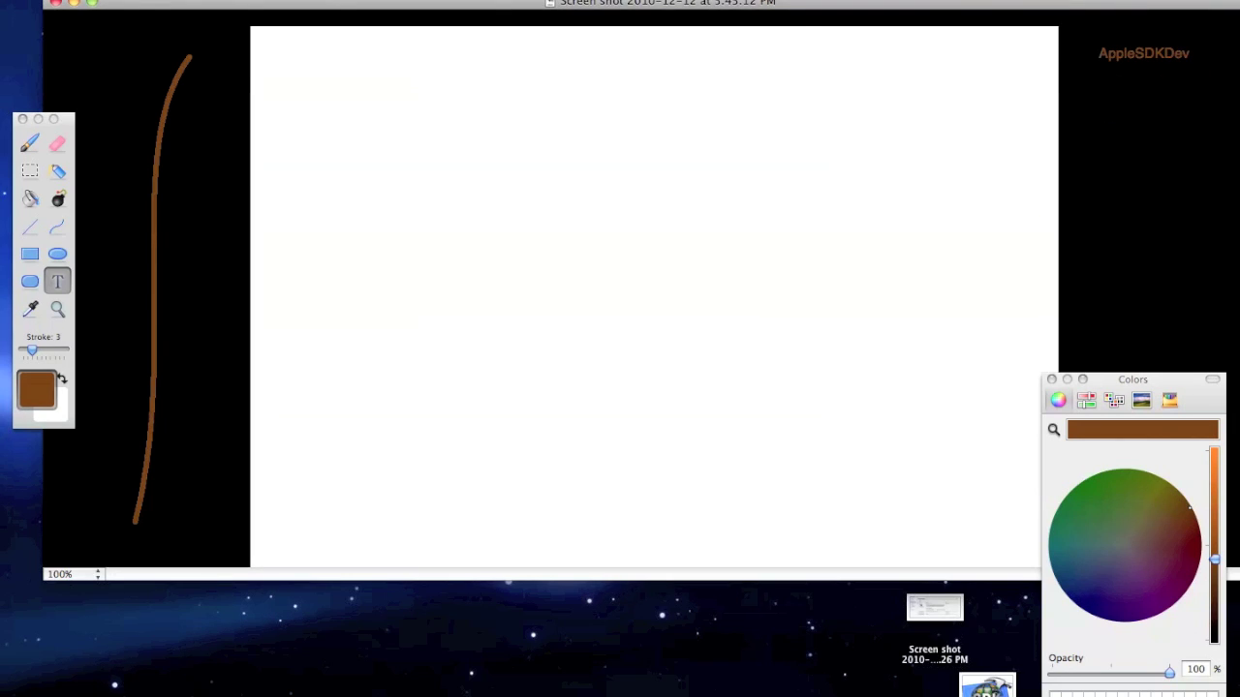
Quit Paintbrush, preview the new design screenshot, and open the AppleSDKDev folder.
{"action": "key", "text": "super+q"}
{"action": "left_click", "coordinate": [847, 31]}
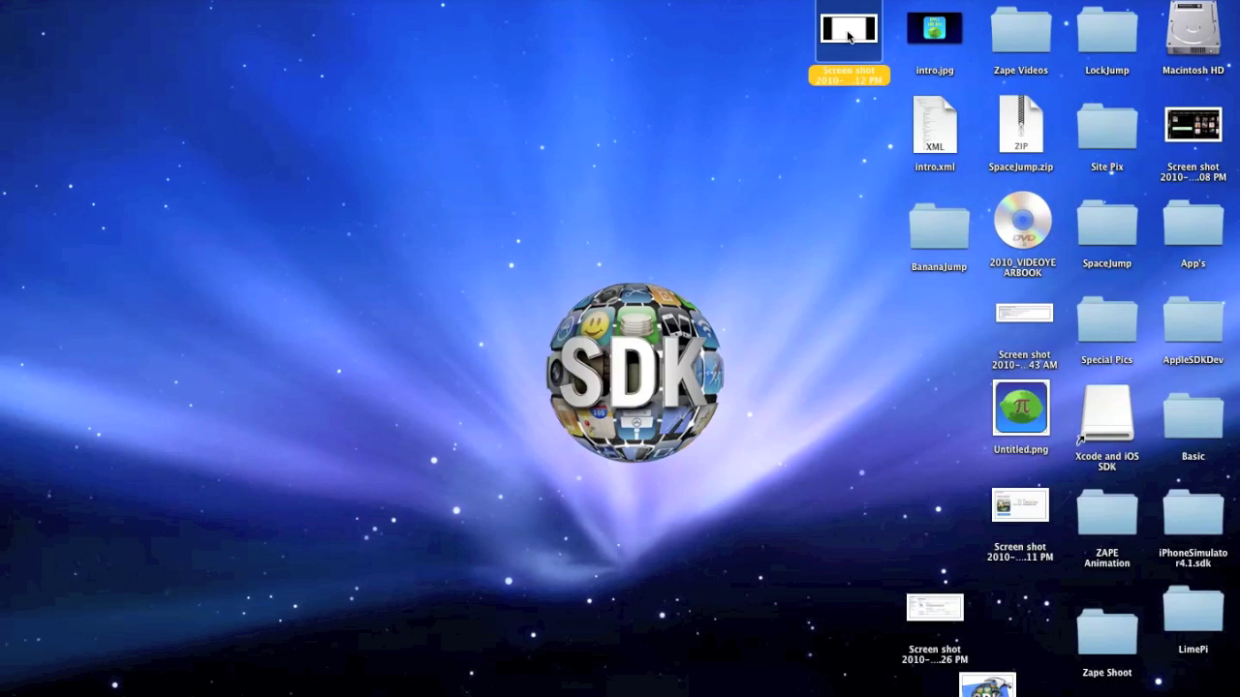
{"action": "key", "text": "space"}
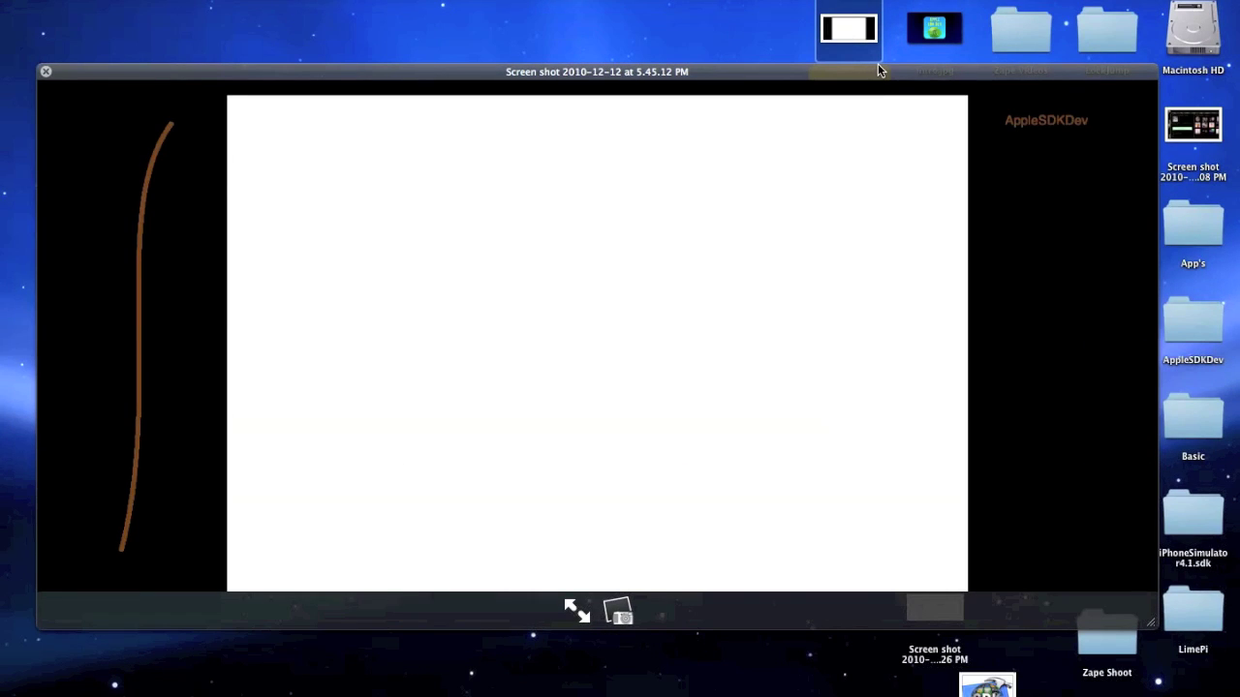
{"action": "key", "text": "space"}
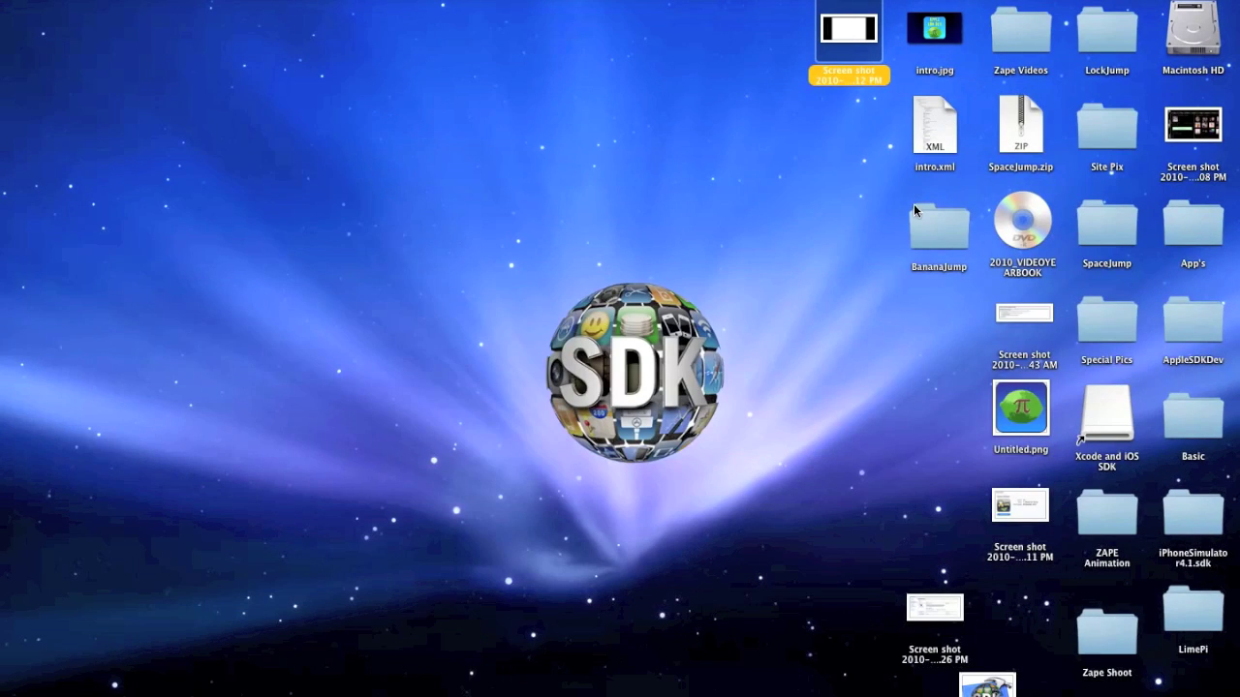
{"action": "double_click", "coordinate": [1212, 341]}
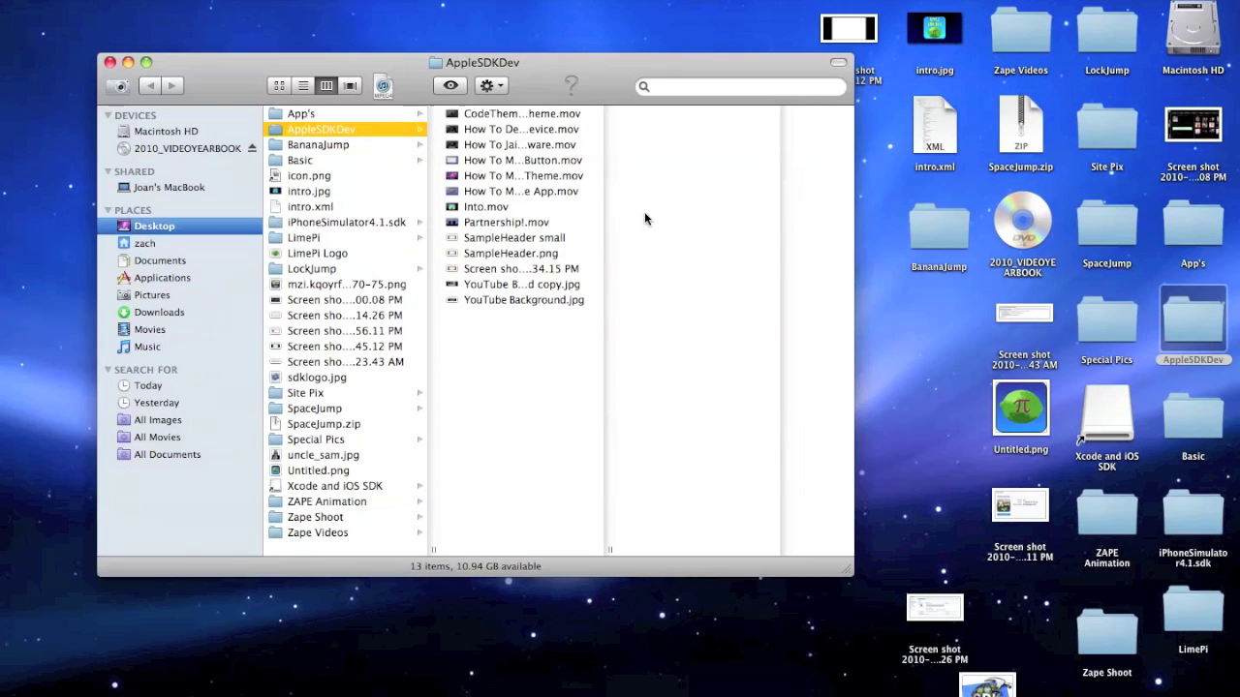
Compare SampleHeader.png and the 10.34.15 PM screenshot in Quick Look, then close the folder.
{"action": "left_click", "coordinate": [493, 258]}
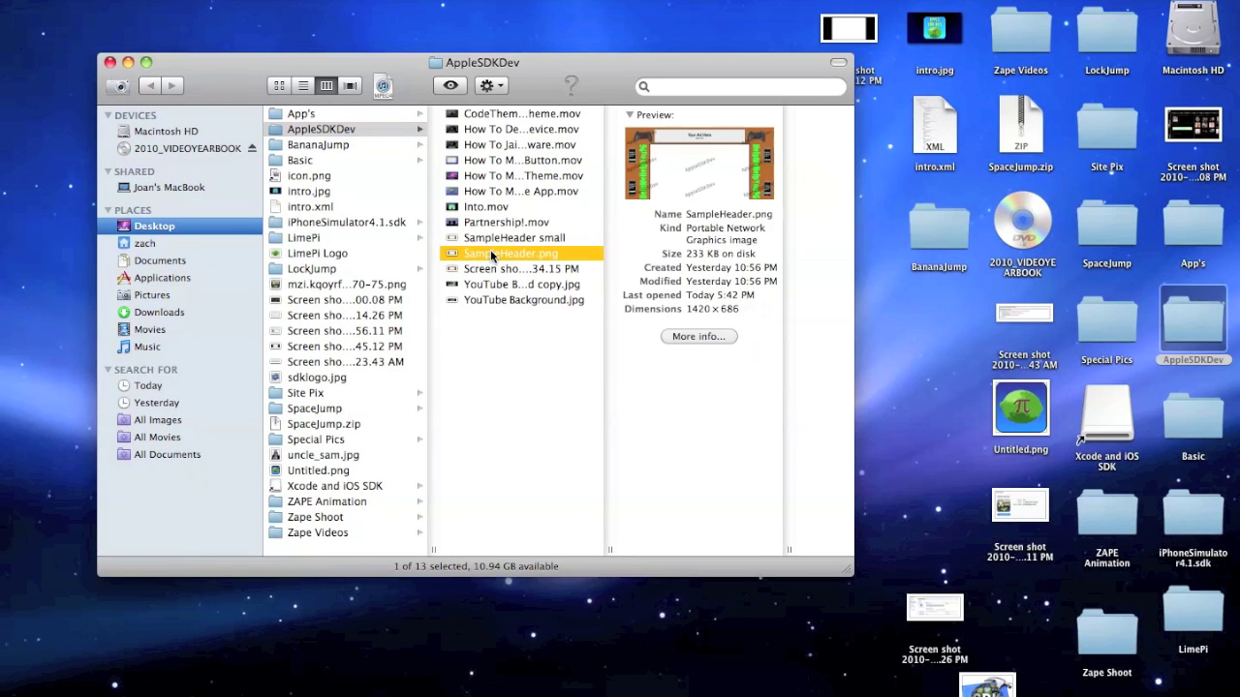
{"action": "key", "text": "space"}
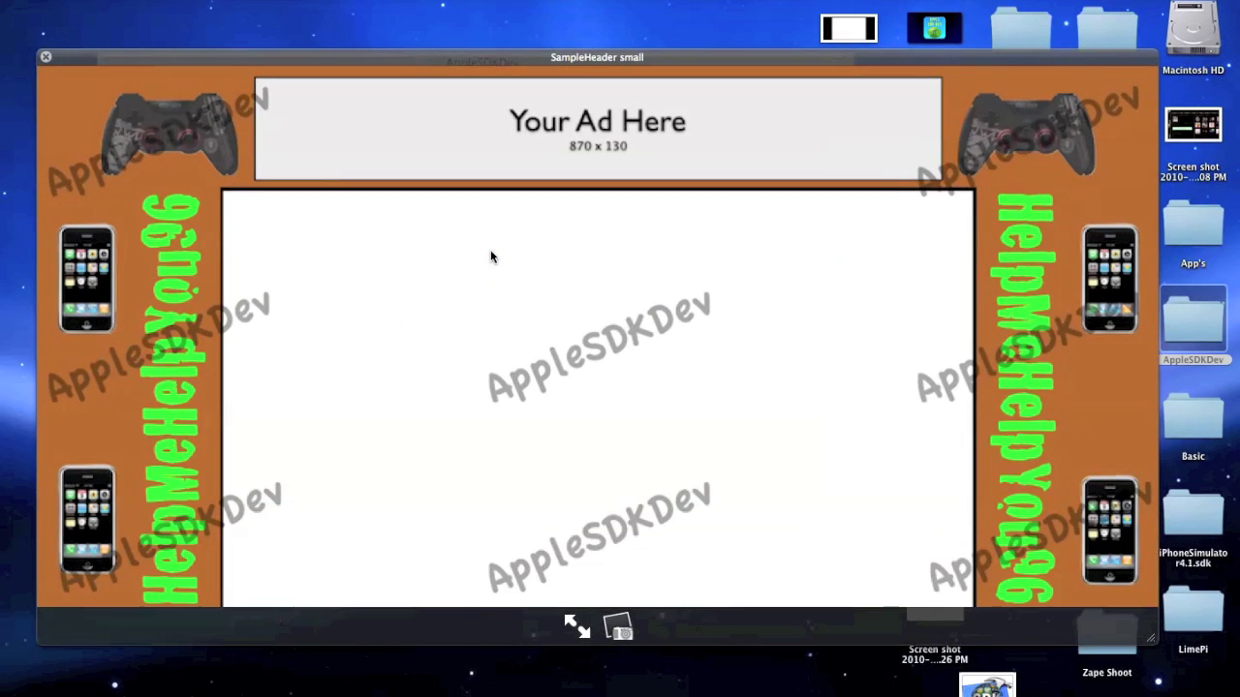
{"action": "key", "text": "Down"}
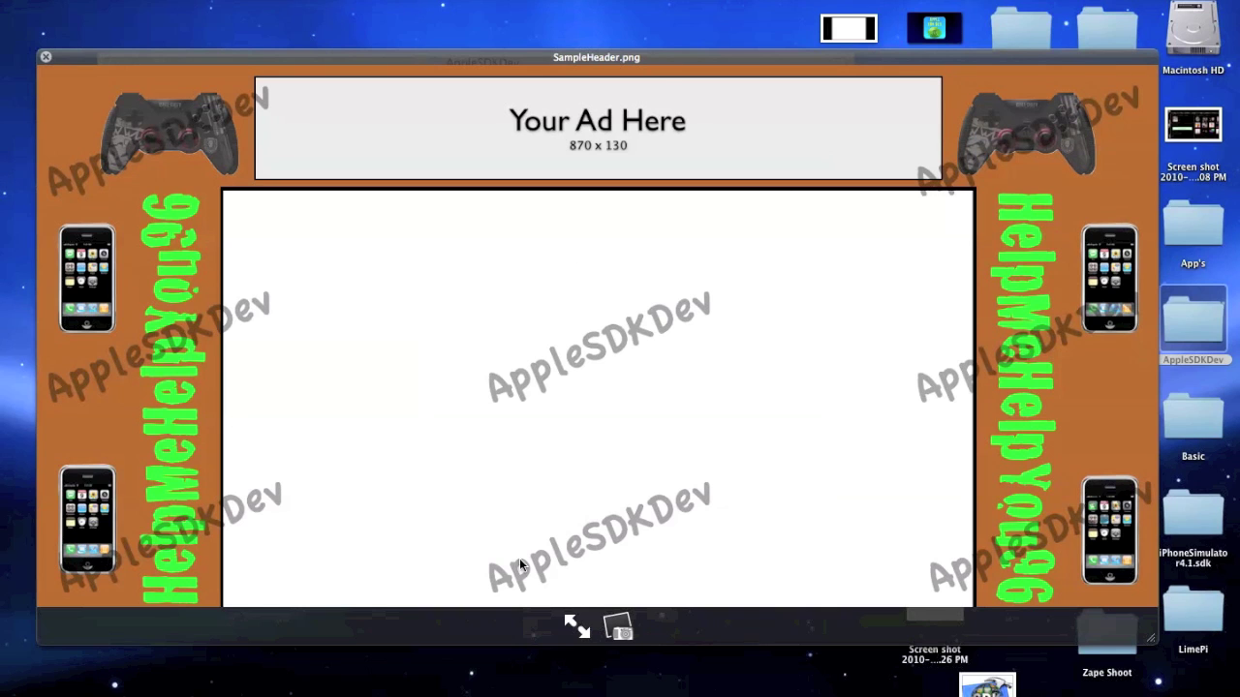
{"action": "key", "text": "space"}
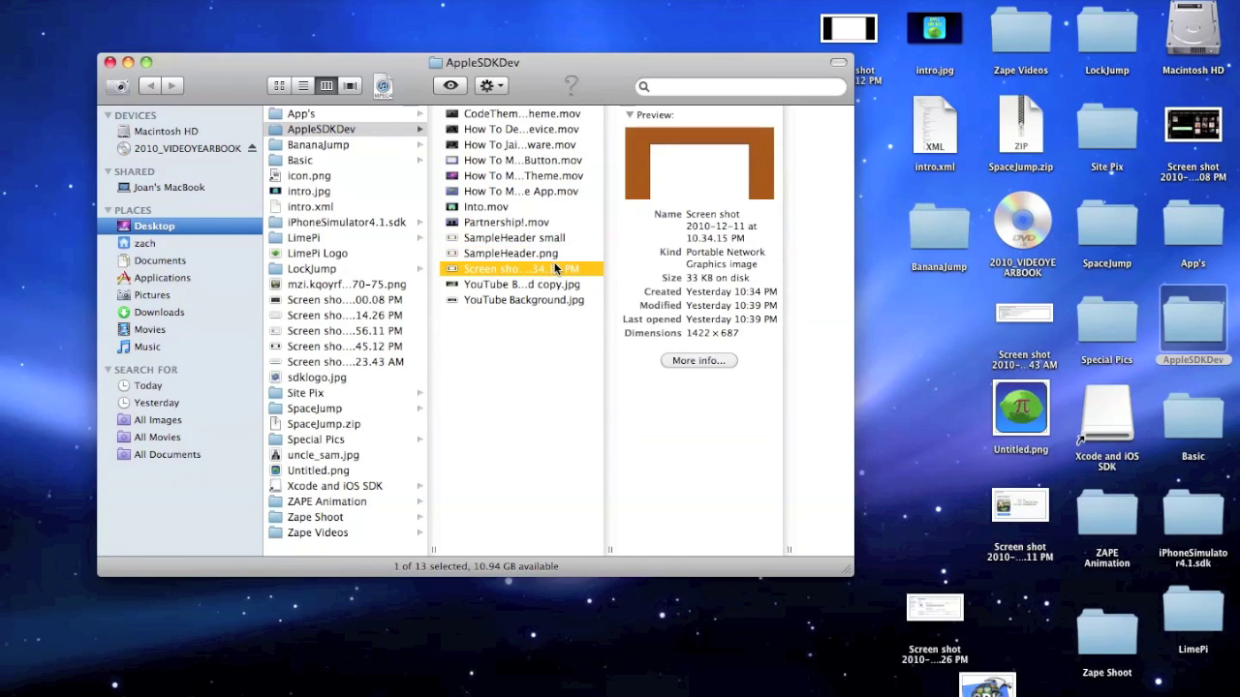
{"action": "key", "text": "space"}
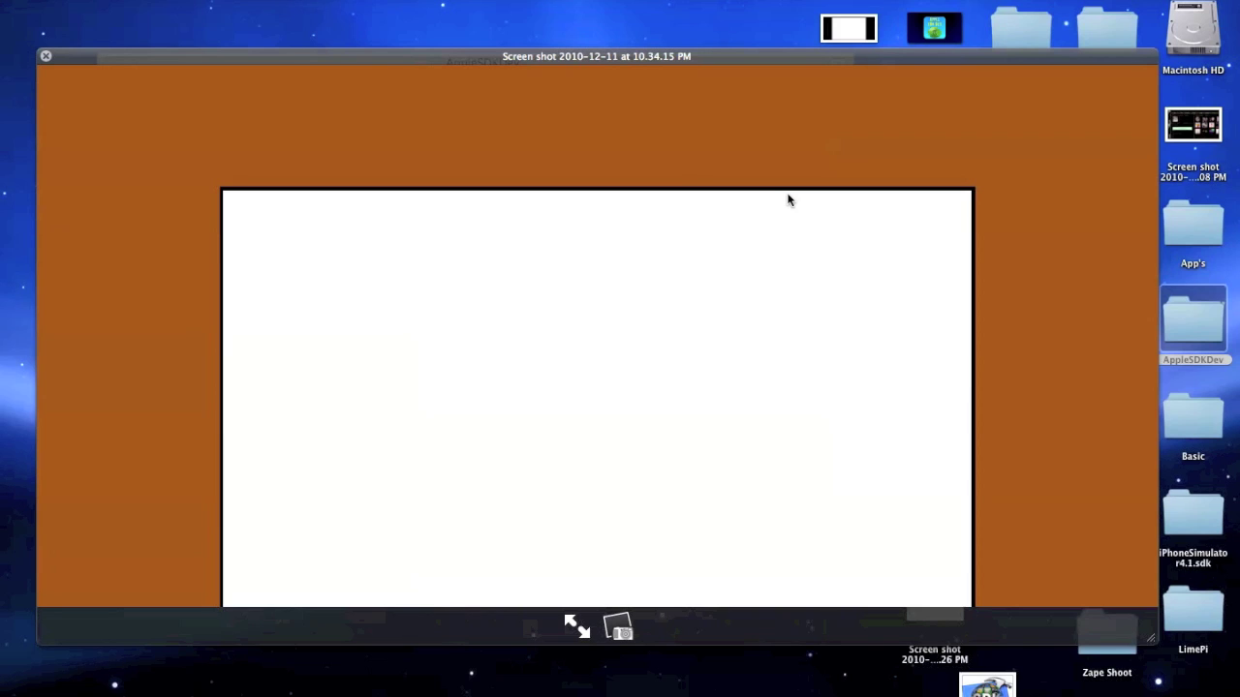
{"action": "key", "text": "space"}
{"action": "key", "text": "super+w"}
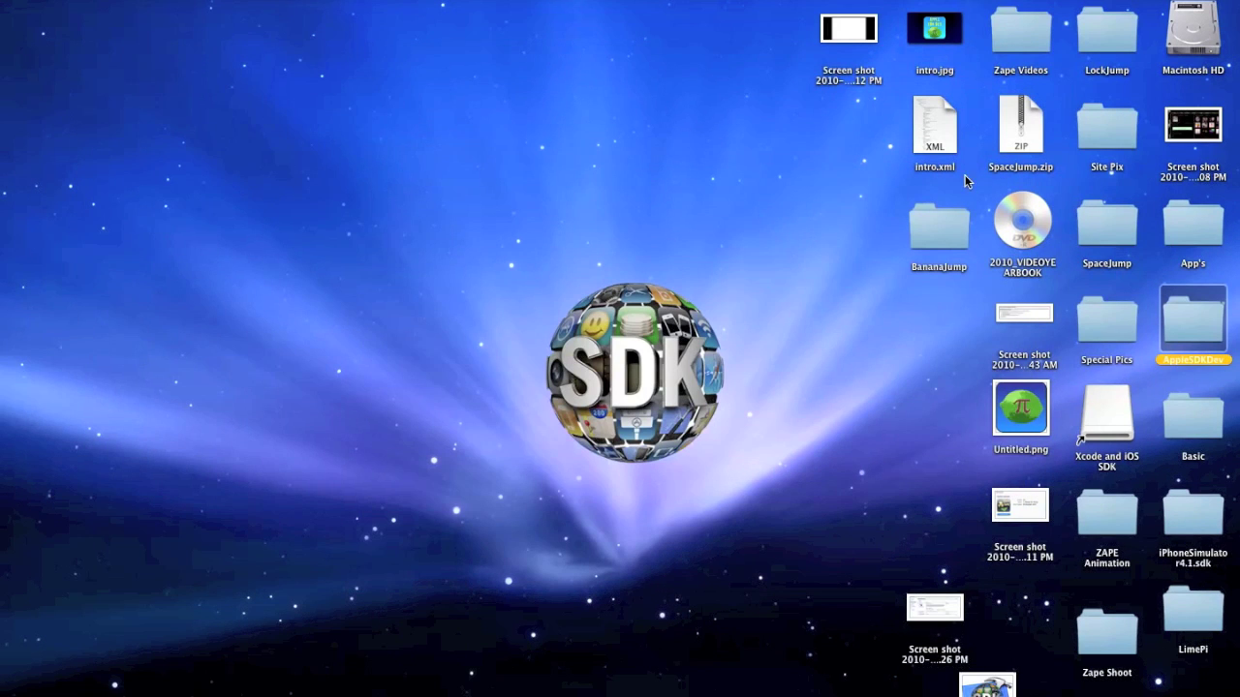
Preview the 5.45.12 PM screenshot and open the channel's advanced Themes and Colors options.
{"action": "left_click", "coordinate": [835, 37]}
{"action": "key", "text": "space"}
{"action": "key", "text": "space"}
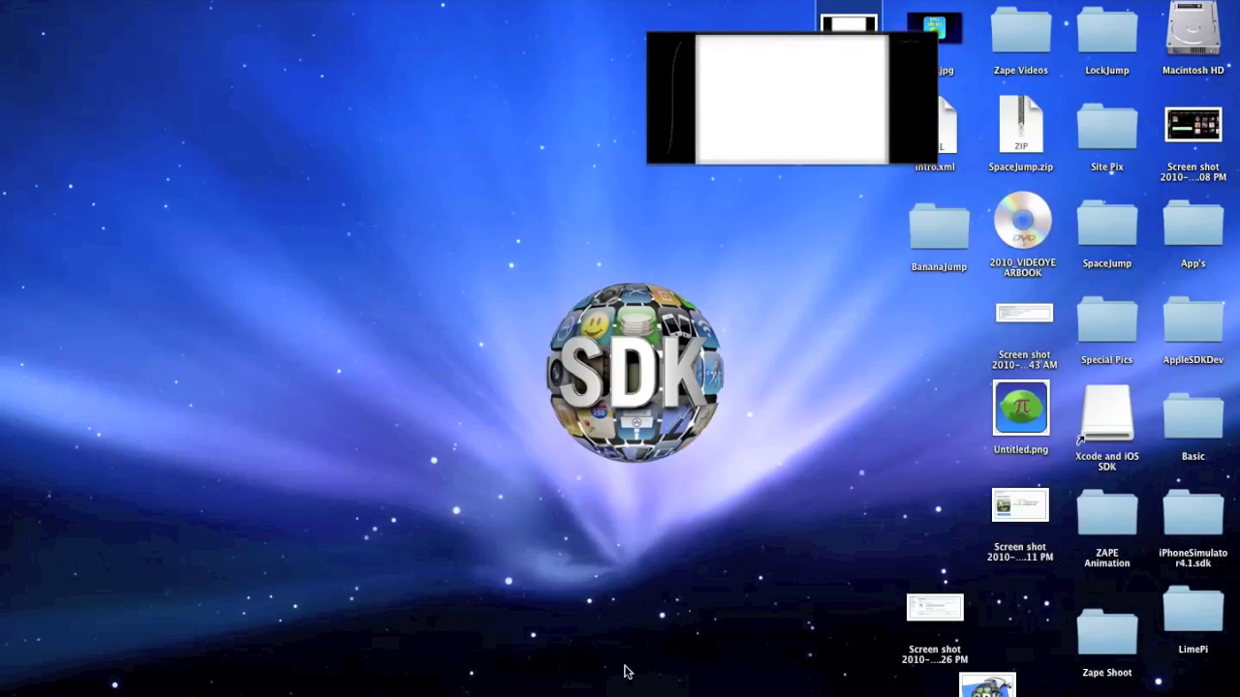
{"action": "left_click", "coordinate": [529, 688]}
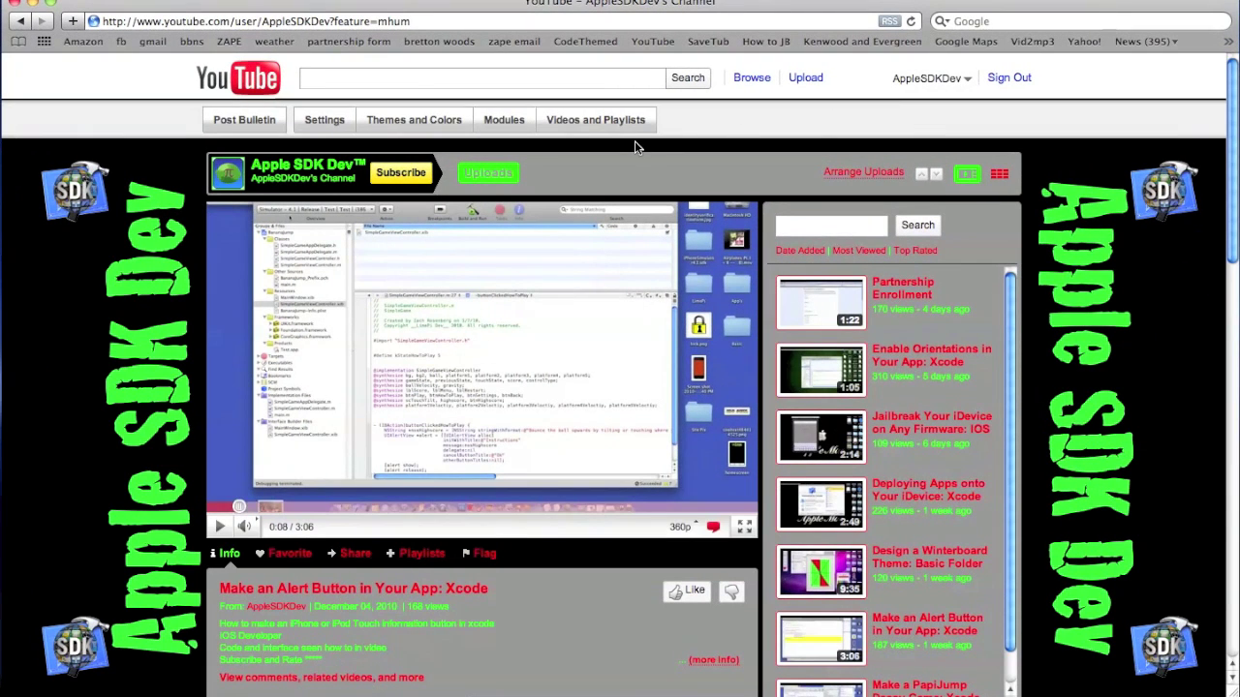
{"action": "left_click", "coordinate": [441, 122]}
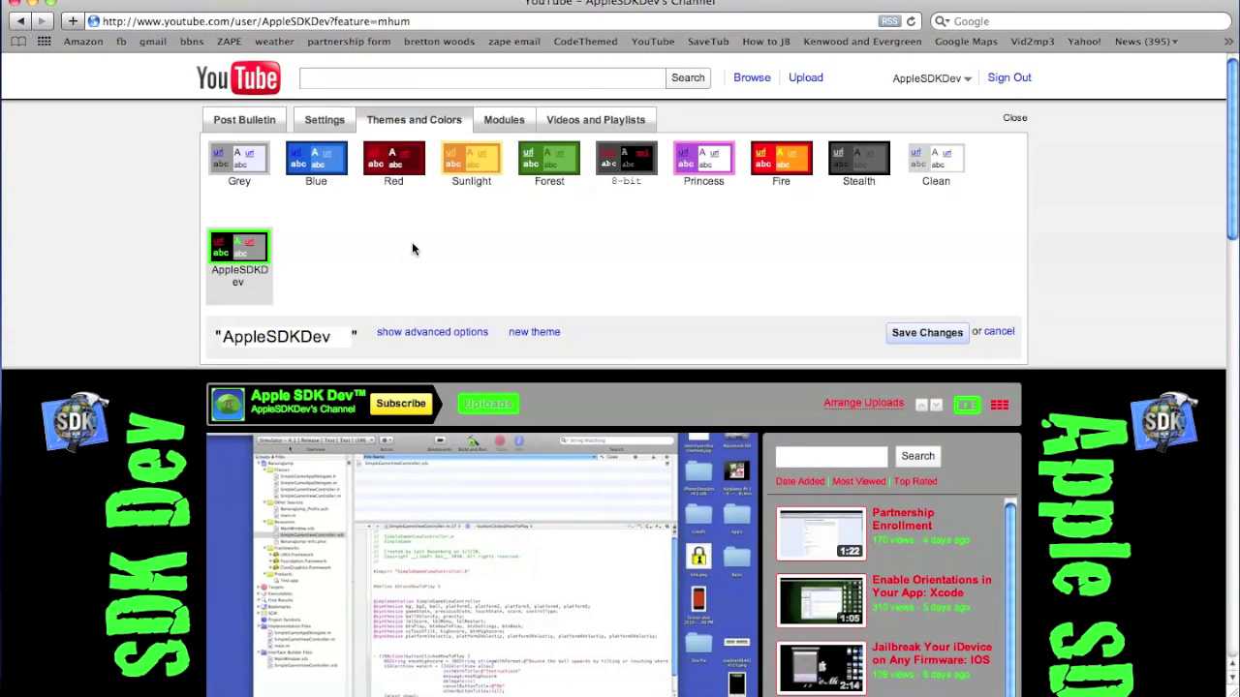
{"action": "left_click", "coordinate": [406, 335]}
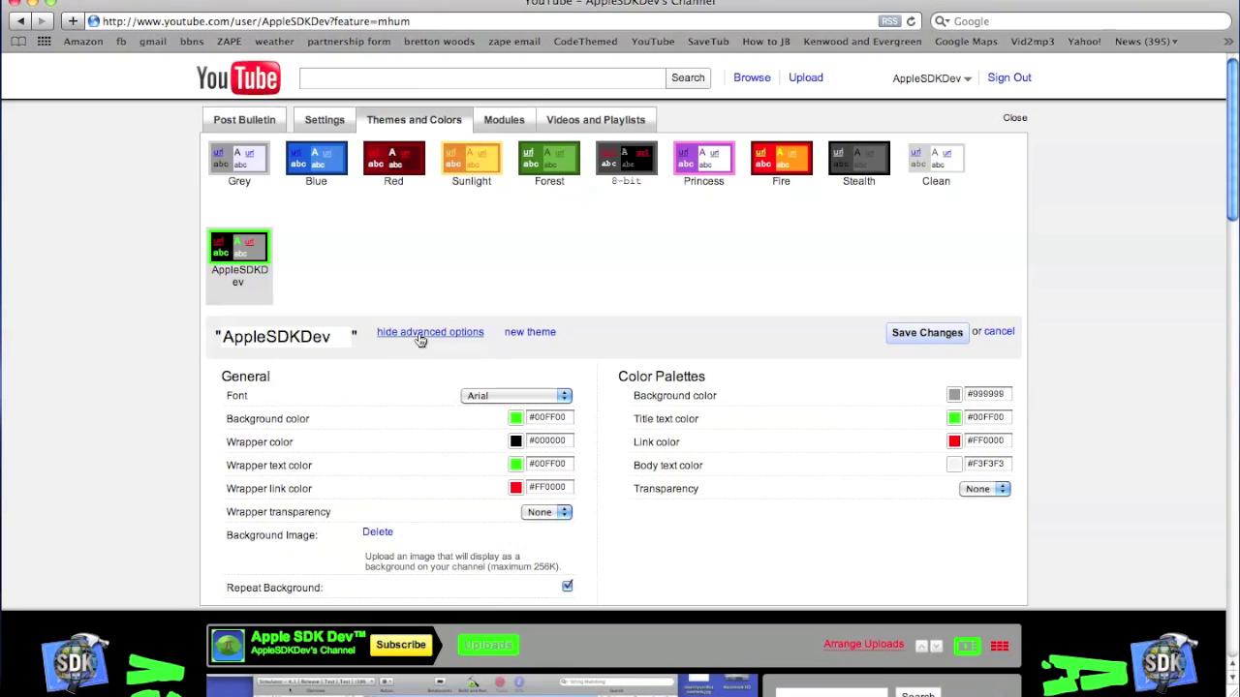
Delete the old background and upload the 5.45.12 PM screenshot from Desktop.
{"action": "left_click", "coordinate": [378, 534]}
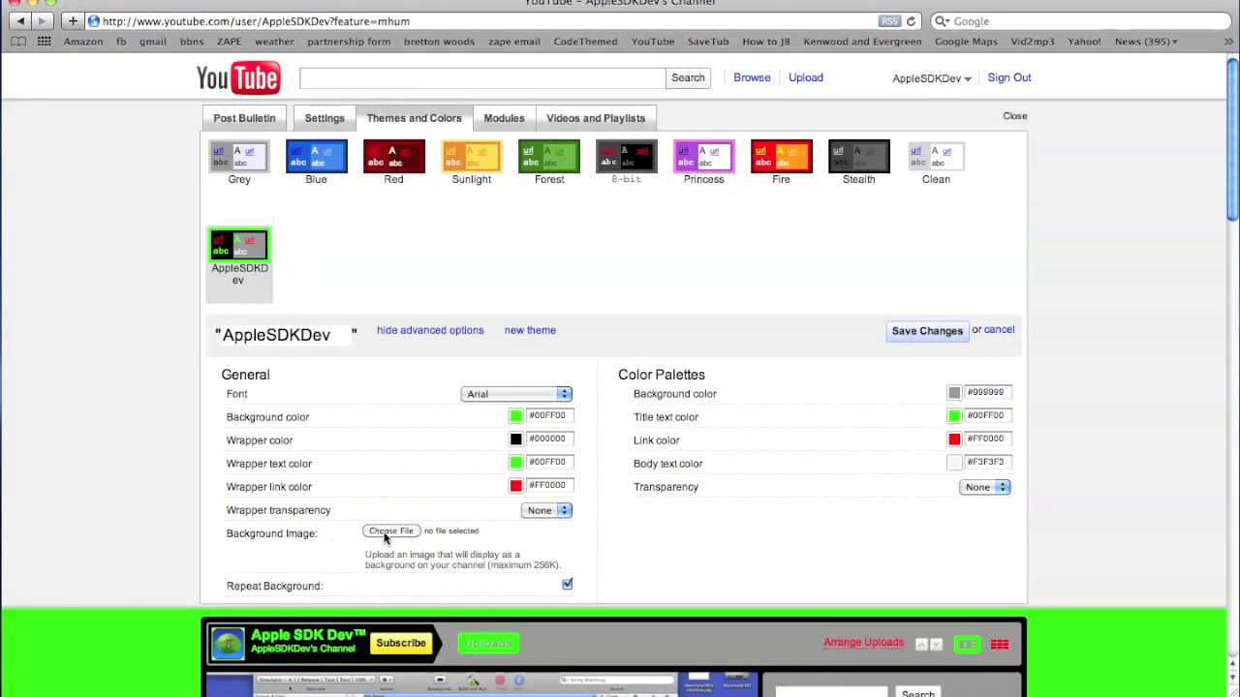
{"action": "left_click", "coordinate": [387, 534]}
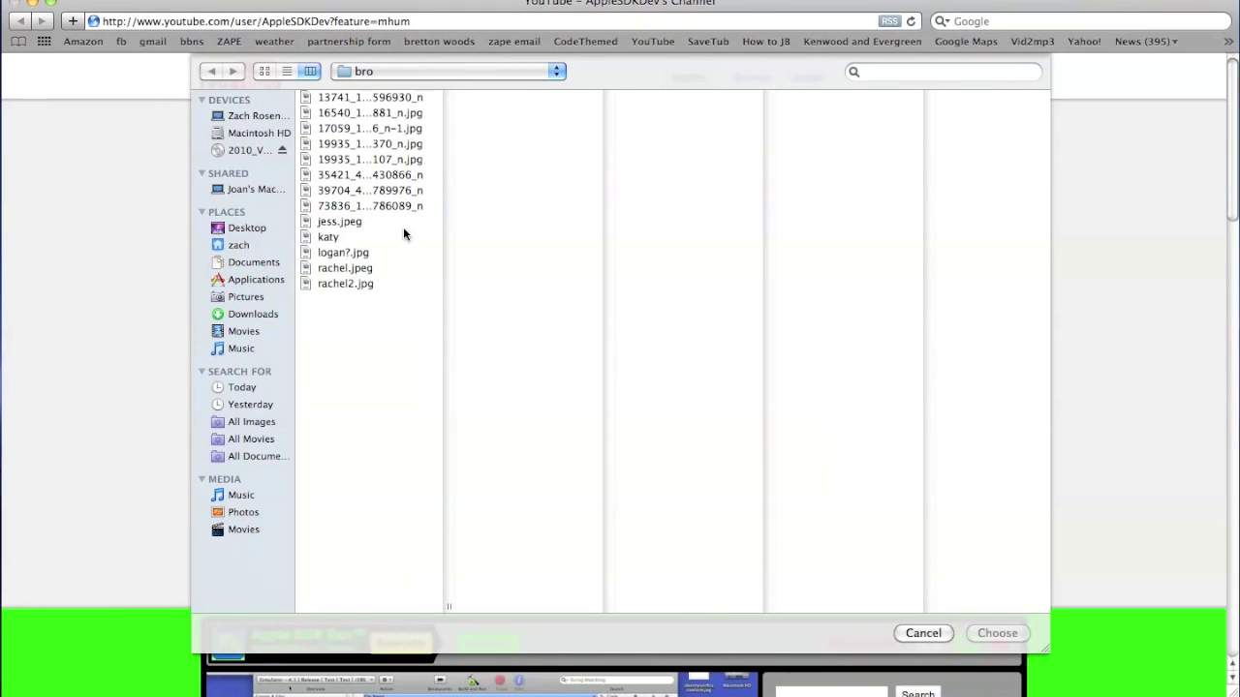
{"action": "left_click", "coordinate": [243, 229]}
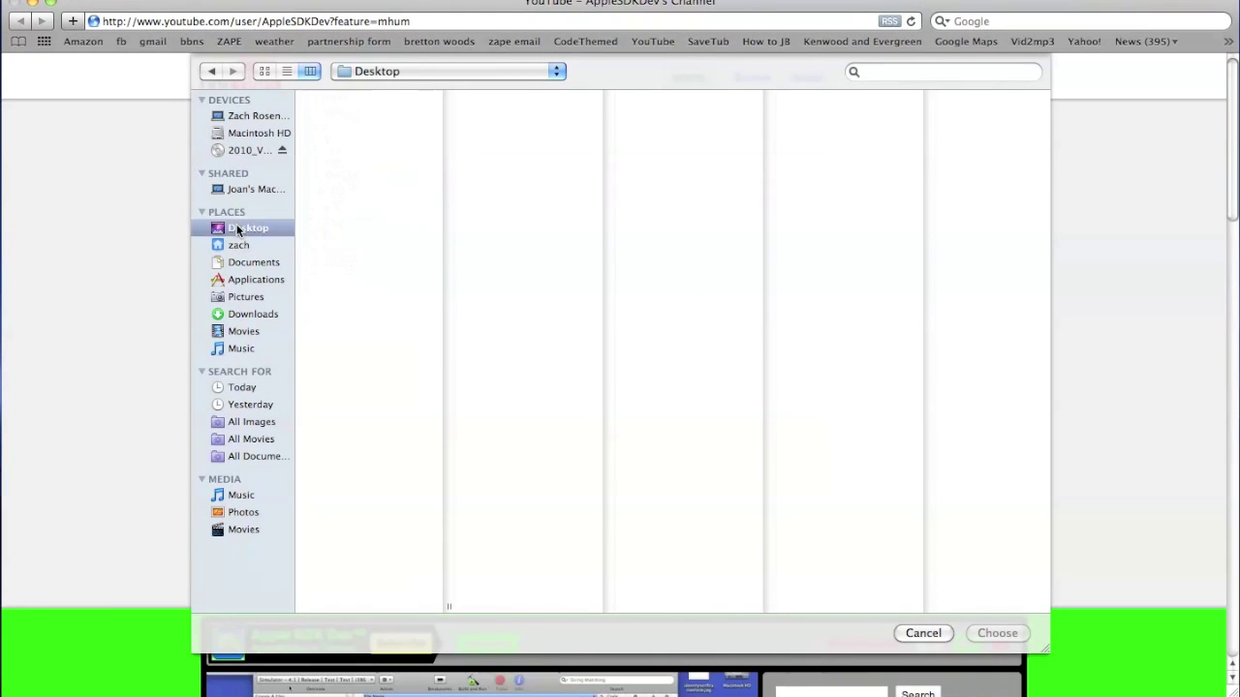
{"action": "left_click", "coordinate": [396, 345]}
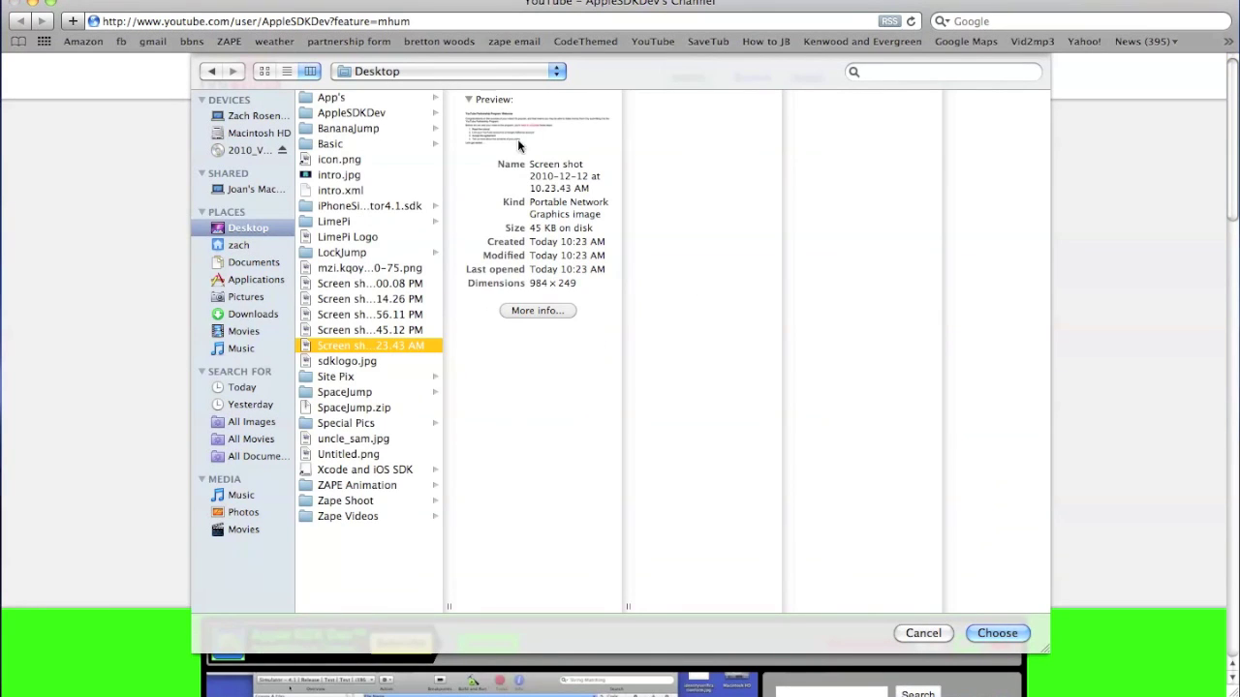
{"action": "left_click", "coordinate": [378, 329]}
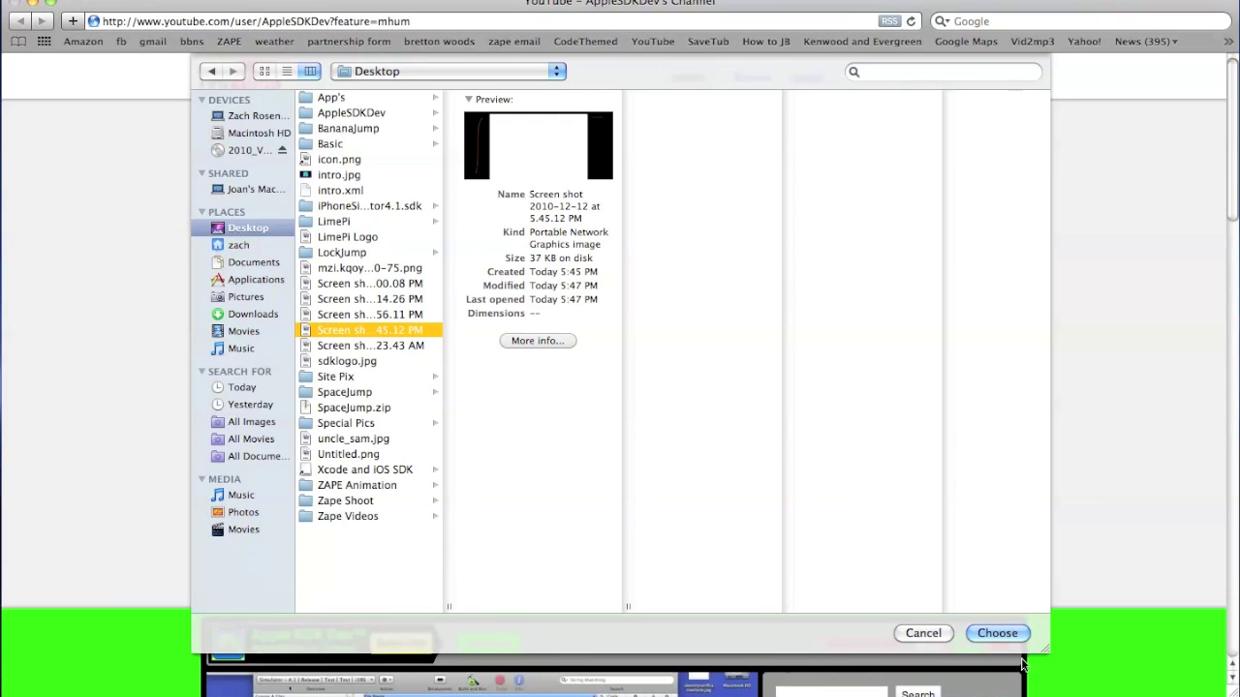
{"action": "left_click", "coordinate": [1003, 632]}
{"action": "scroll", "coordinate": [370, 458], "scroll_direction": "down", "scroll_amount": 3}
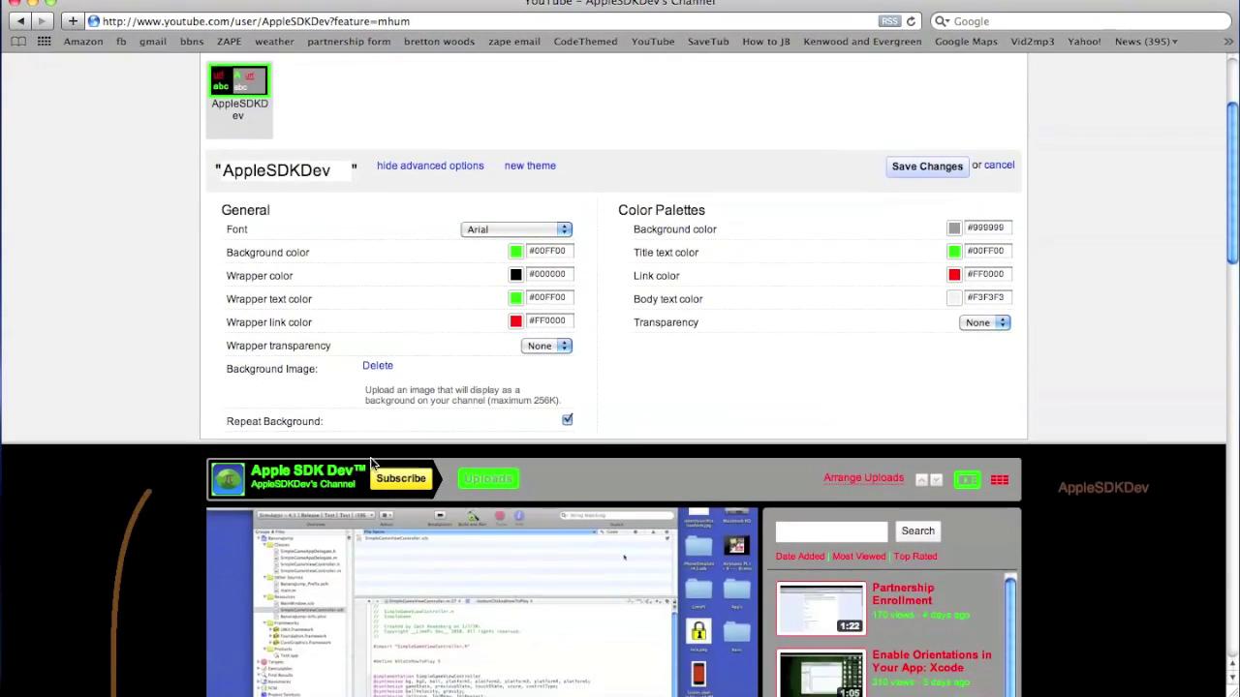
Scroll through the channel with the brown-line background, then cancel the theme changes.
{"action": "scroll", "coordinate": [370, 463], "scroll_direction": "down", "scroll_amount": 5}
{"action": "scroll", "coordinate": [370, 463], "scroll_direction": "up", "scroll_amount": 1}
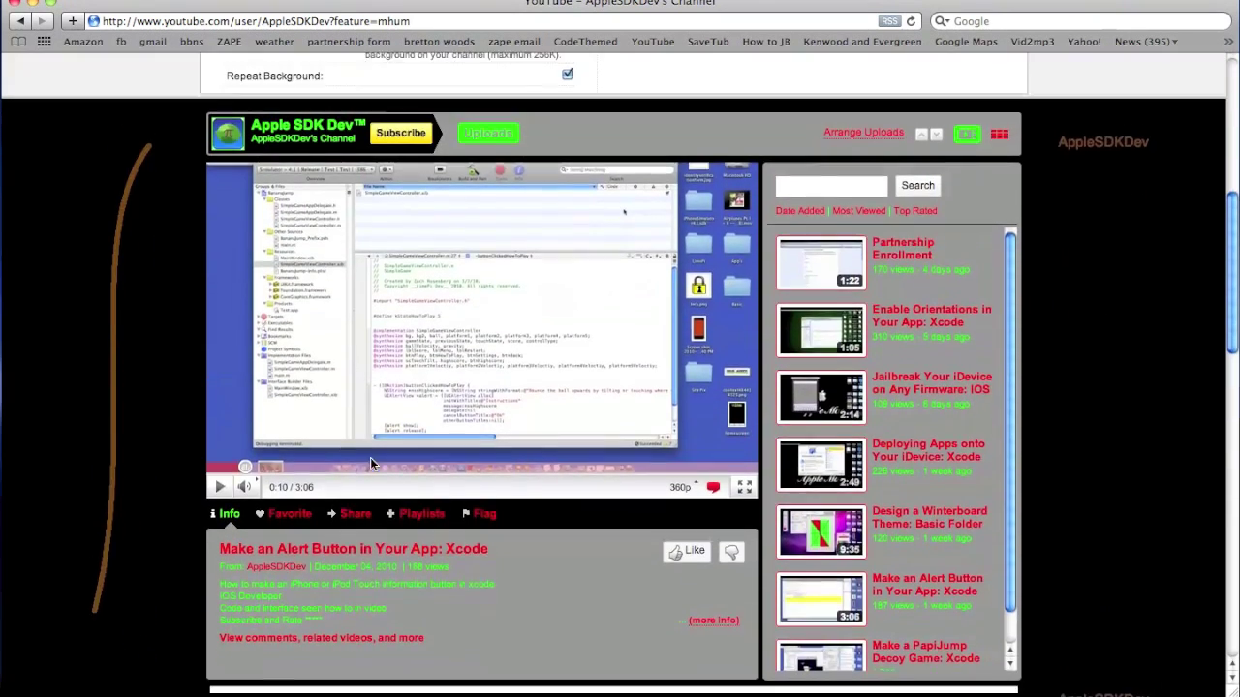
{"action": "scroll", "coordinate": [370, 457], "scroll_direction": "down", "scroll_amount": 3}
{"action": "scroll", "coordinate": [370, 457], "scroll_direction": "up", "scroll_amount": 4}
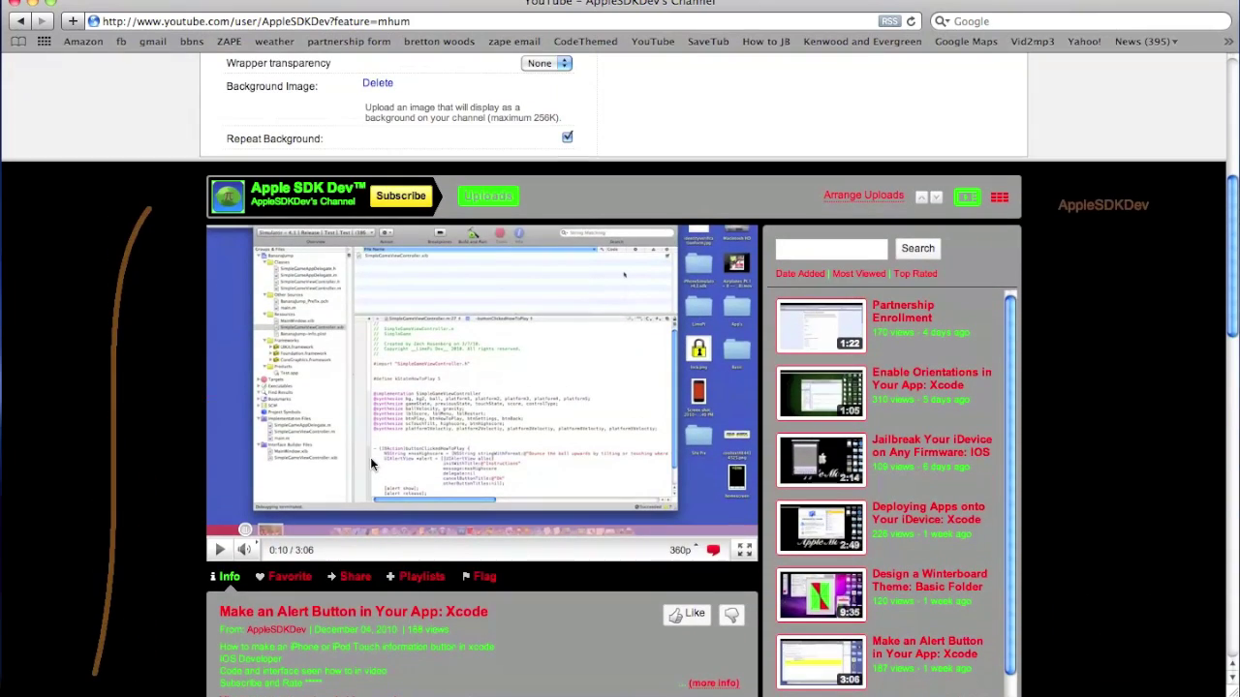
{"action": "scroll", "coordinate": [572, 342], "scroll_direction": "up", "scroll_amount": 5}
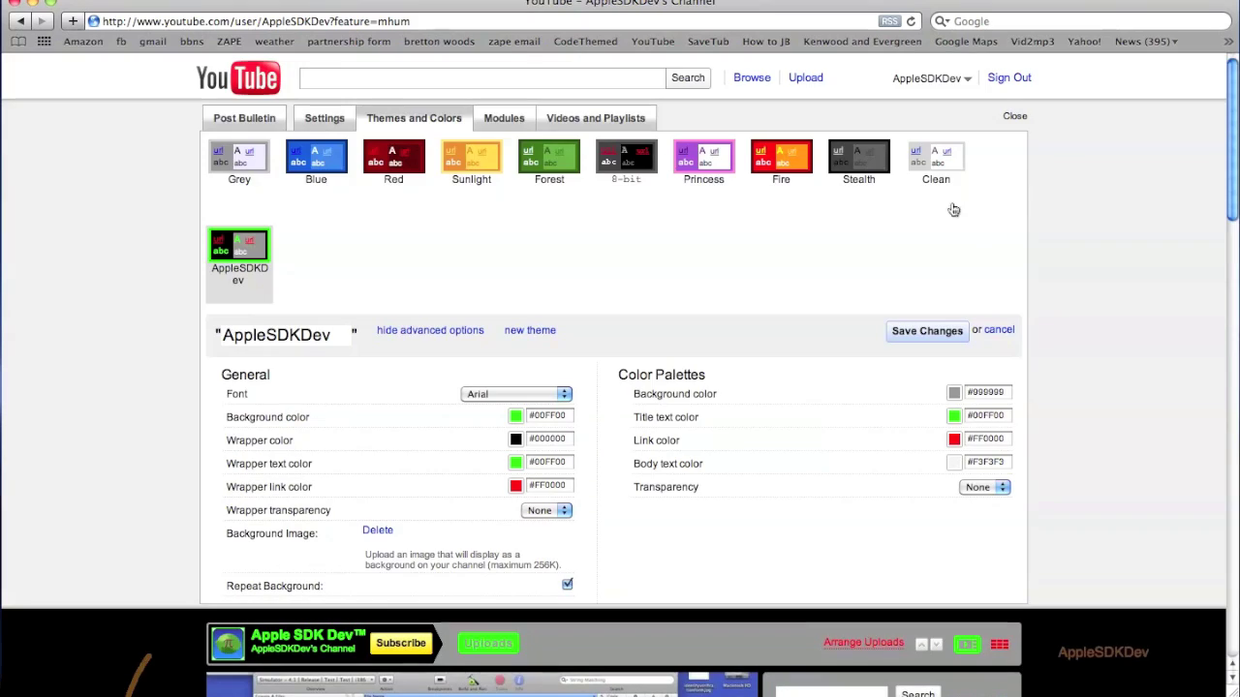
{"action": "left_click", "coordinate": [998, 330]}
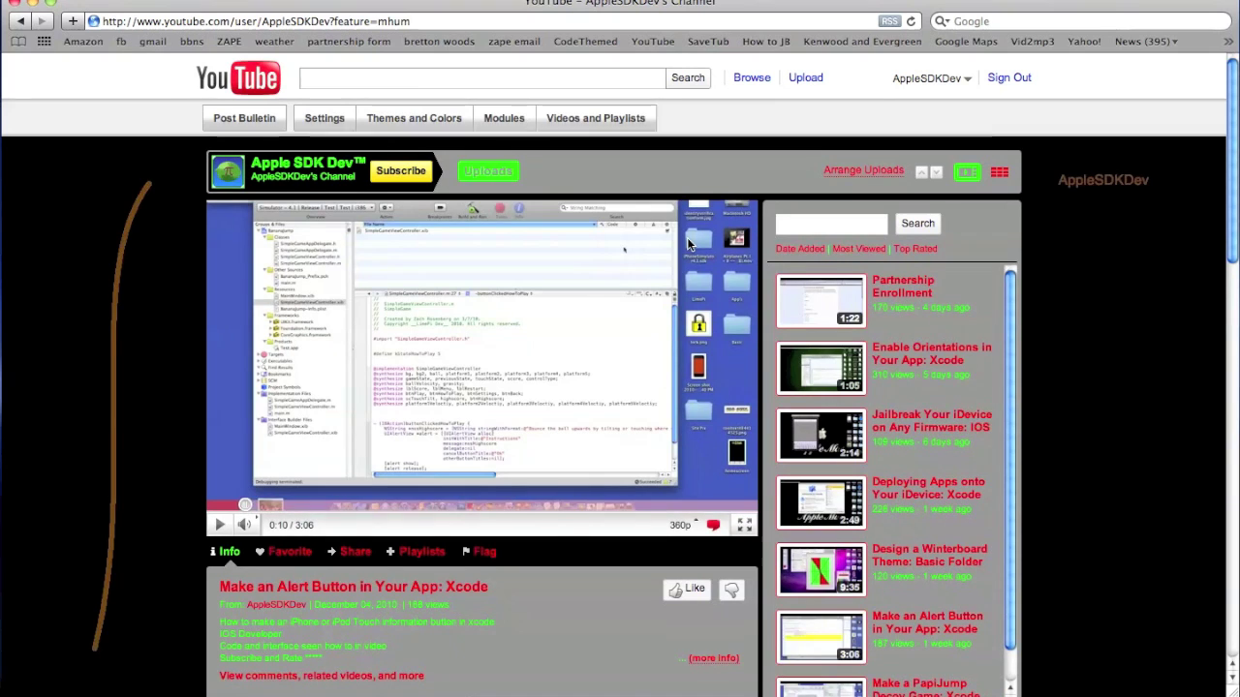
Scroll the channel page to confirm it reverted to the green background.
{"action": "scroll", "coordinate": [688, 243], "scroll_direction": "down", "scroll_amount": 2}
{"action": "scroll", "coordinate": [688, 243], "scroll_direction": "up", "scroll_amount": 2}
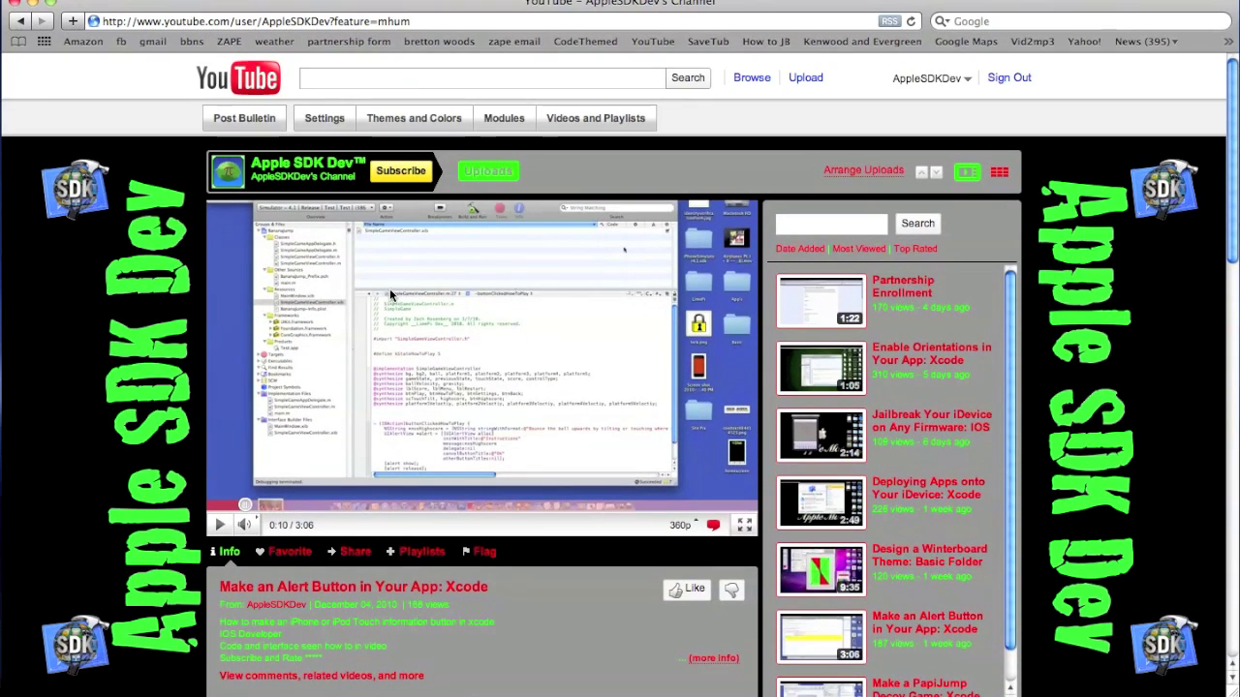
{"action": "scroll", "coordinate": [191, 296], "scroll_direction": "down", "scroll_amount": 8}
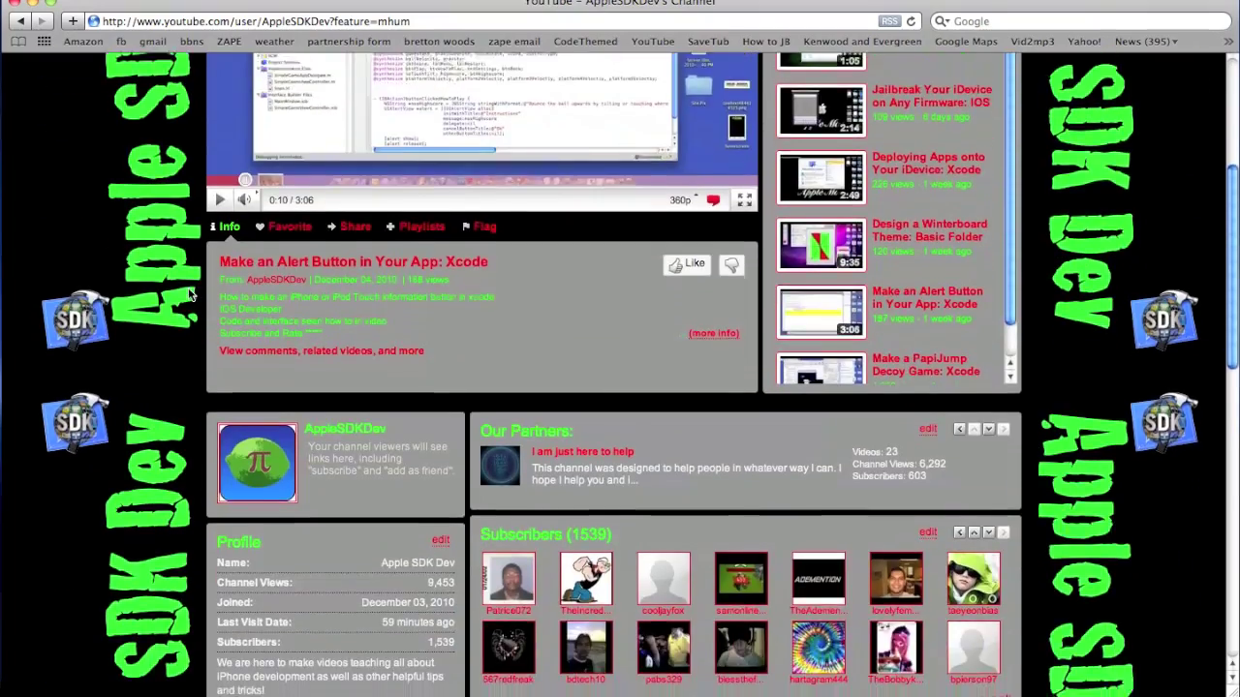
{"action": "scroll", "coordinate": [191, 295], "scroll_direction": "down", "scroll_amount": 9}
{"action": "scroll", "coordinate": [217, 326], "scroll_direction": "up", "scroll_amount": 16}
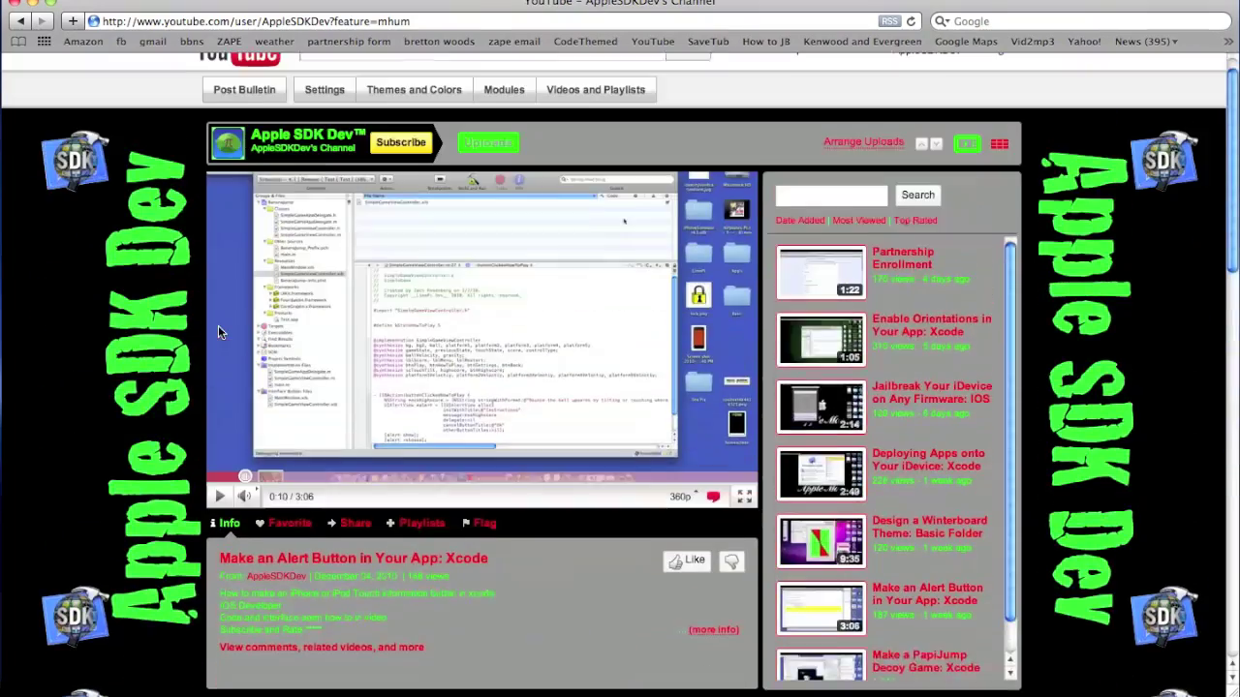
{"action": "scroll", "coordinate": [218, 325], "scroll_direction": "up", "scroll_amount": 2}
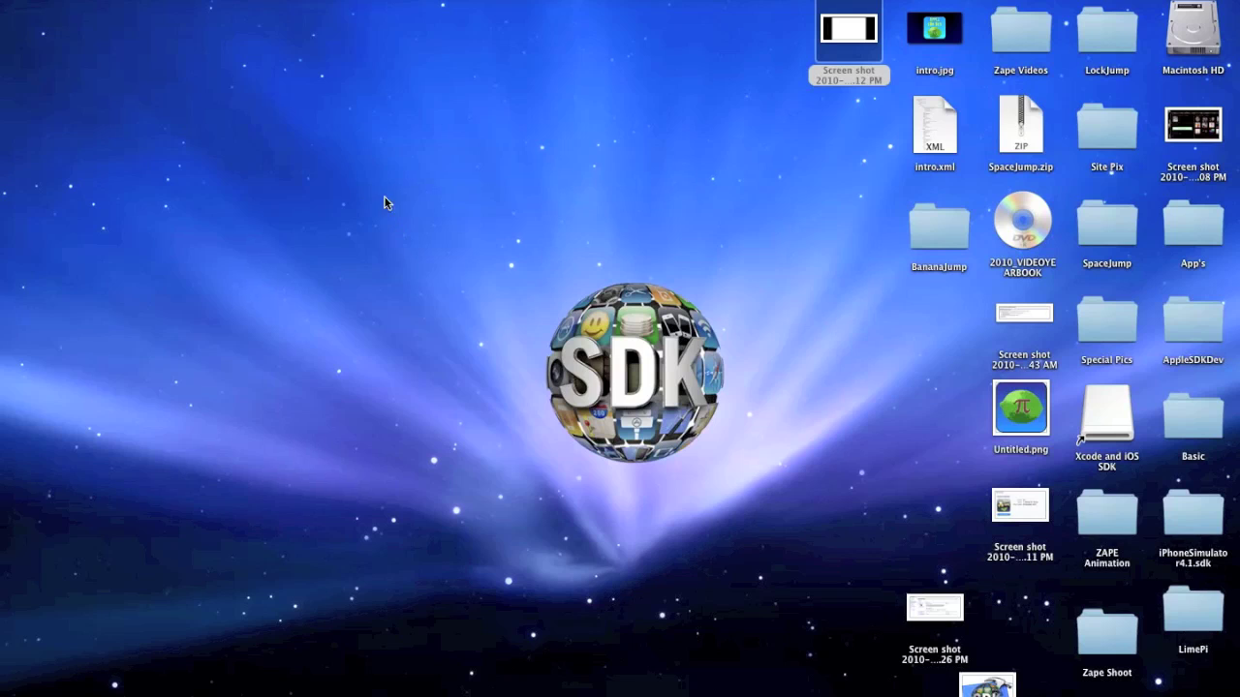
{"action": "mouse_move", "coordinate": [528, 261]}
{"action": "left_mouse_down"}
{"action": "mouse_move", "coordinate": [687, 456]}
{"action": "mouse_move", "coordinate": [703, 459]}
{"action": "mouse_move", "coordinate": [559, 284]}
{"action": "mouse_move", "coordinate": [529, 273]}
{"action": "left_mouse_up"}
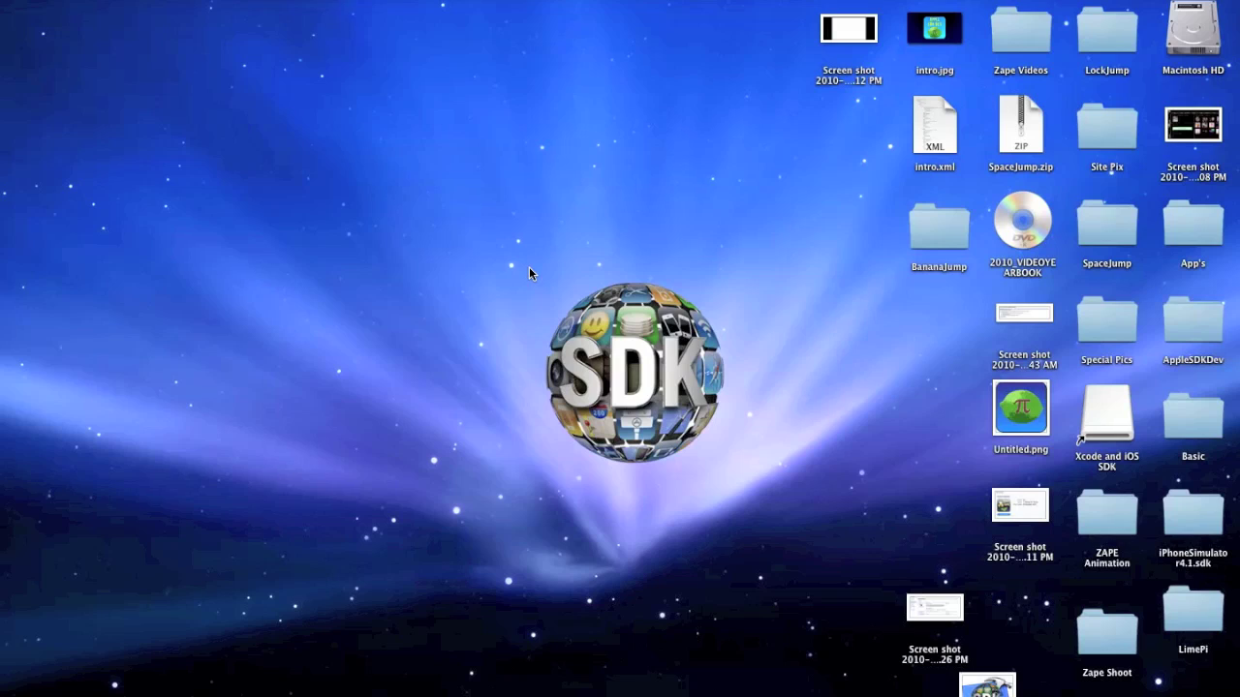